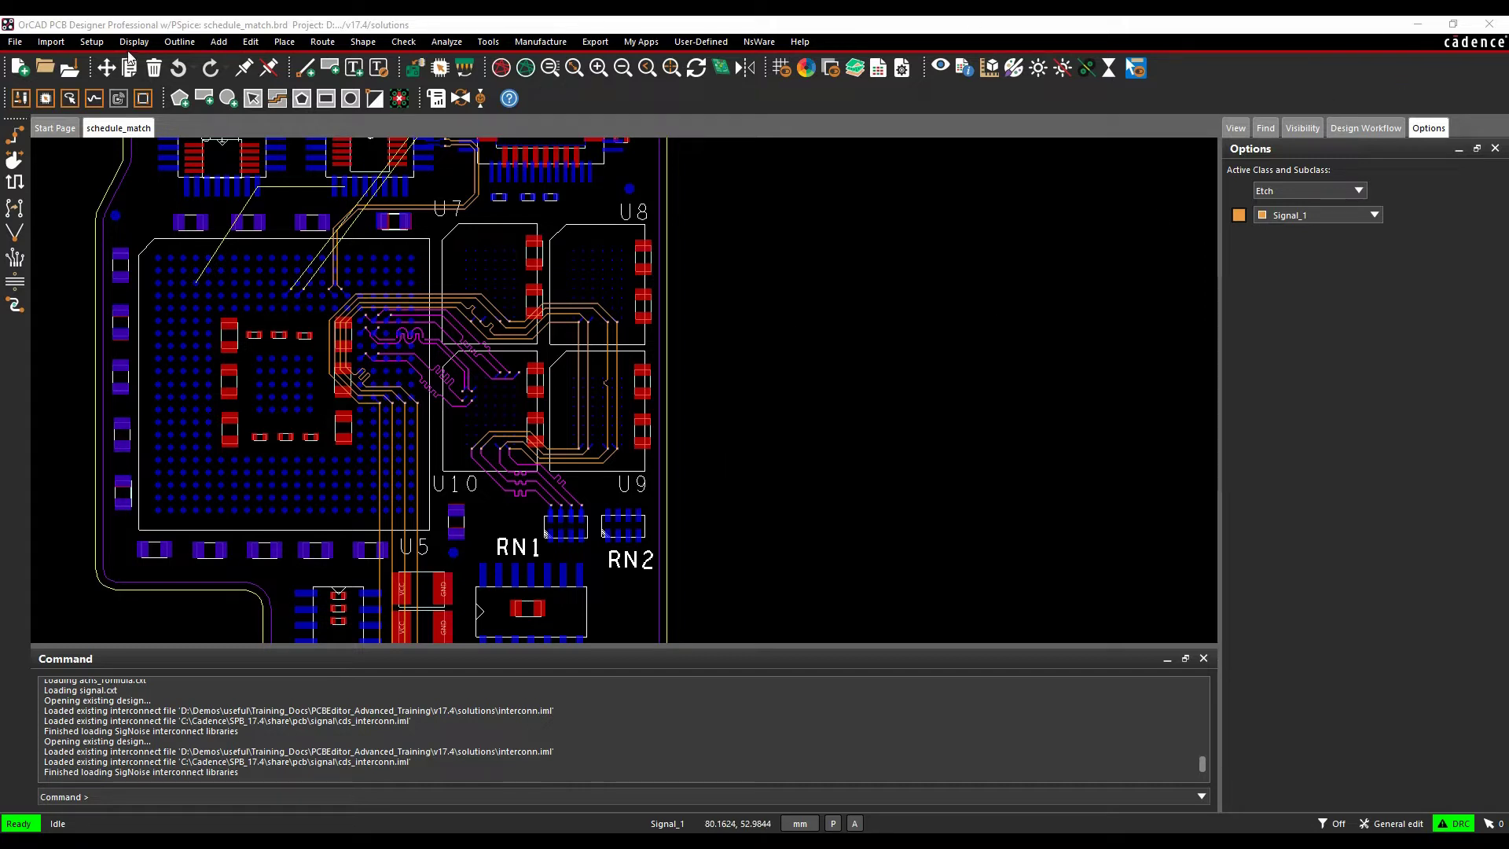
Review the BYTELANE0 pin pairs in Constraint Manager, then close it
click(92, 42)
click(122, 166)
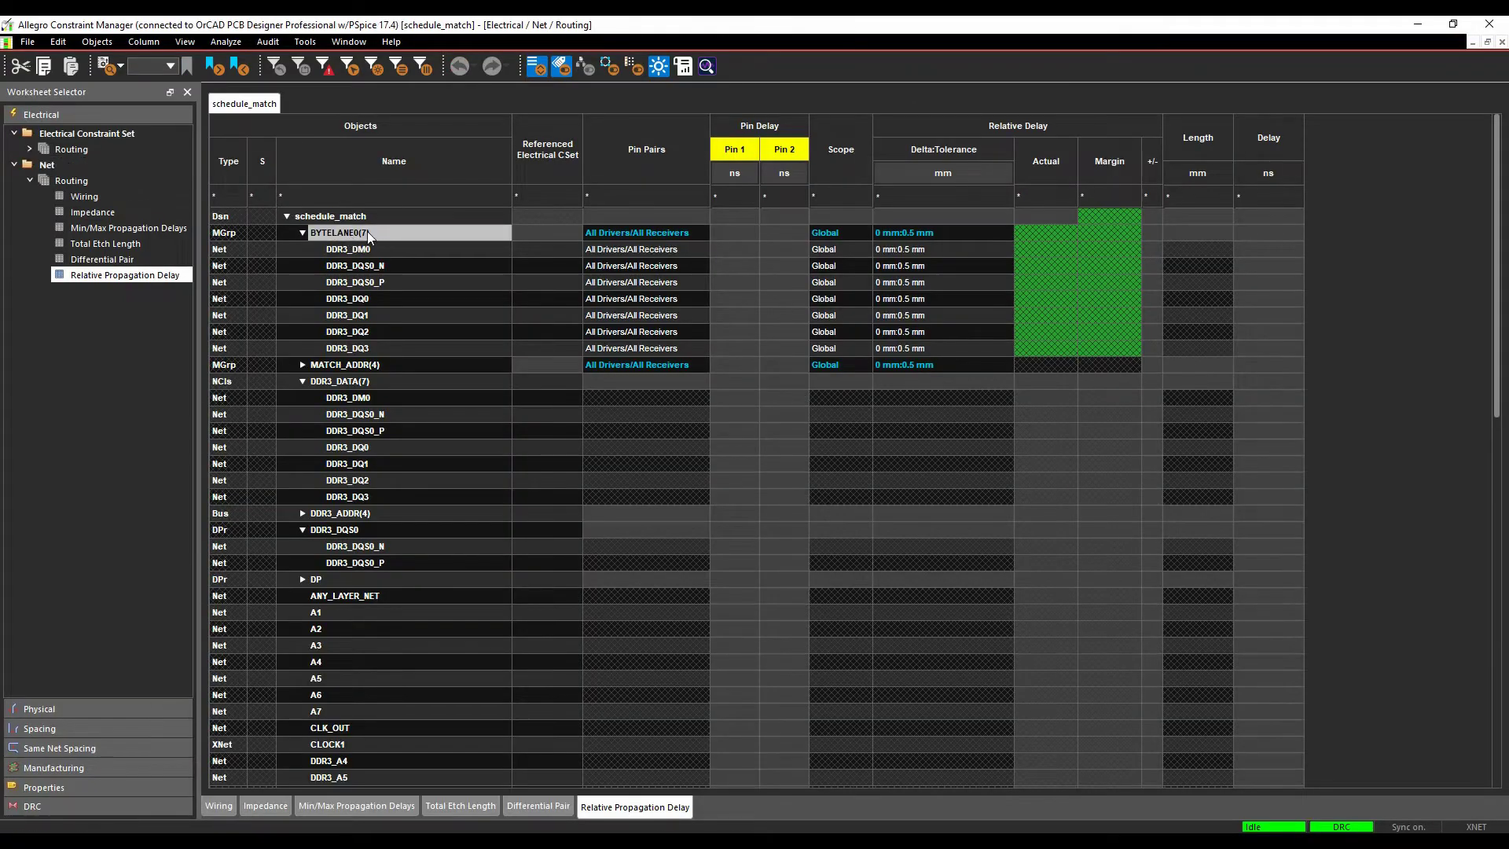
click(368, 233)
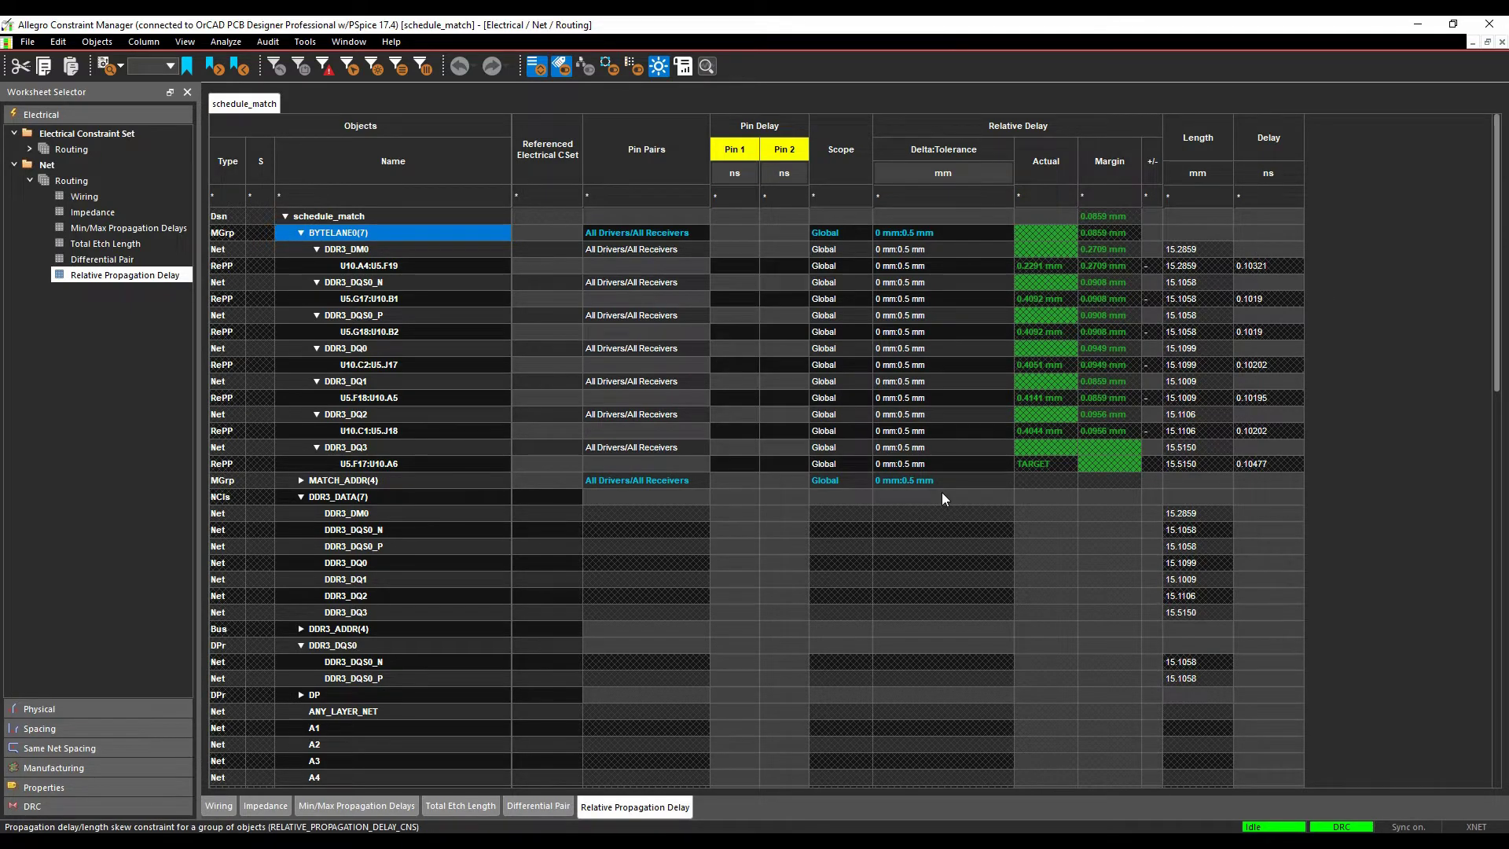
click(1490, 24)
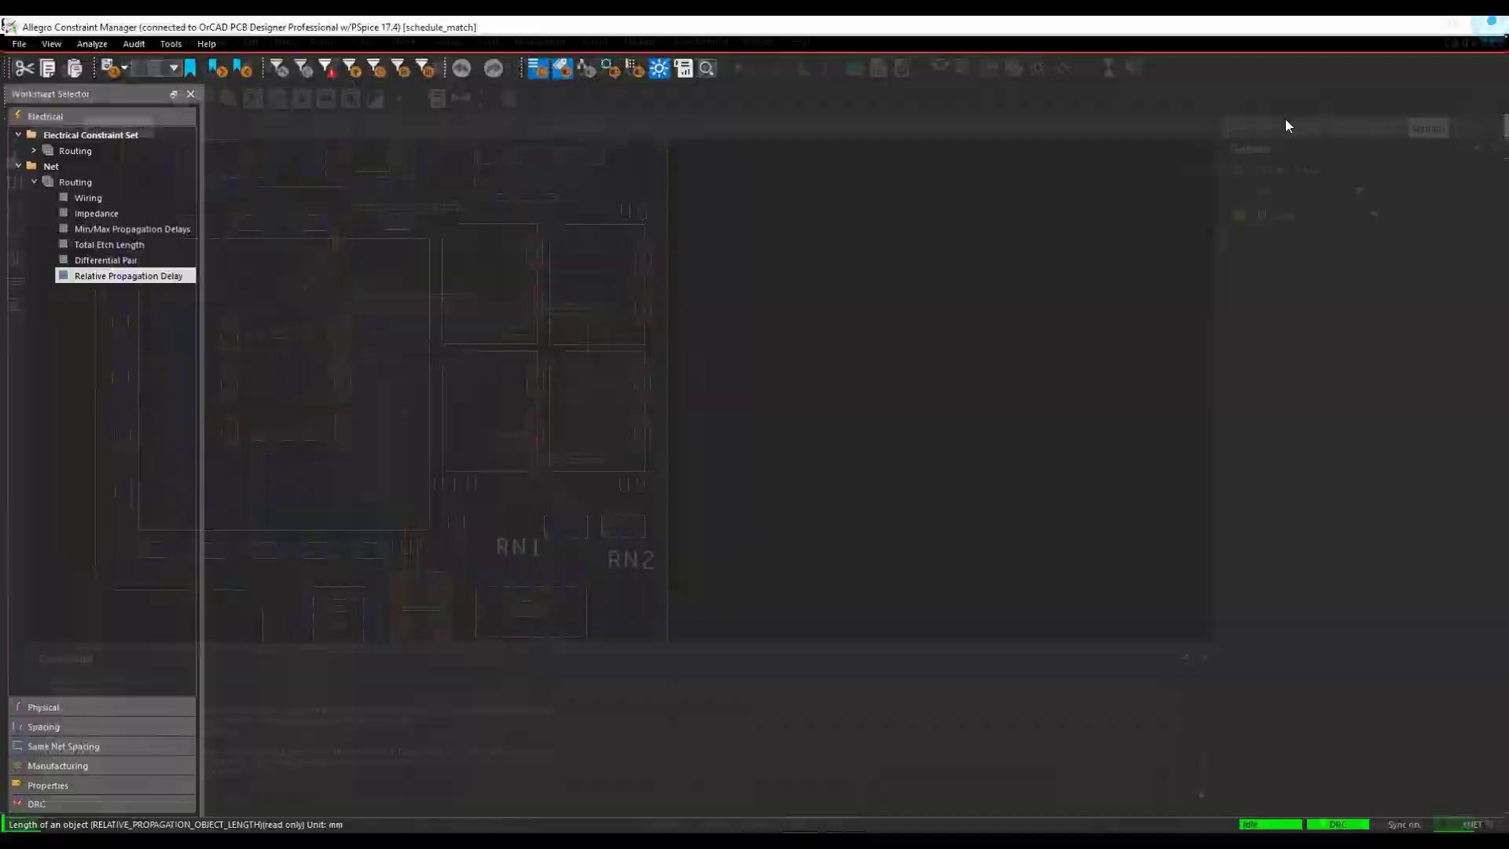
Start the Pin Delay import and browse for a file with All Files shown
click(53, 42)
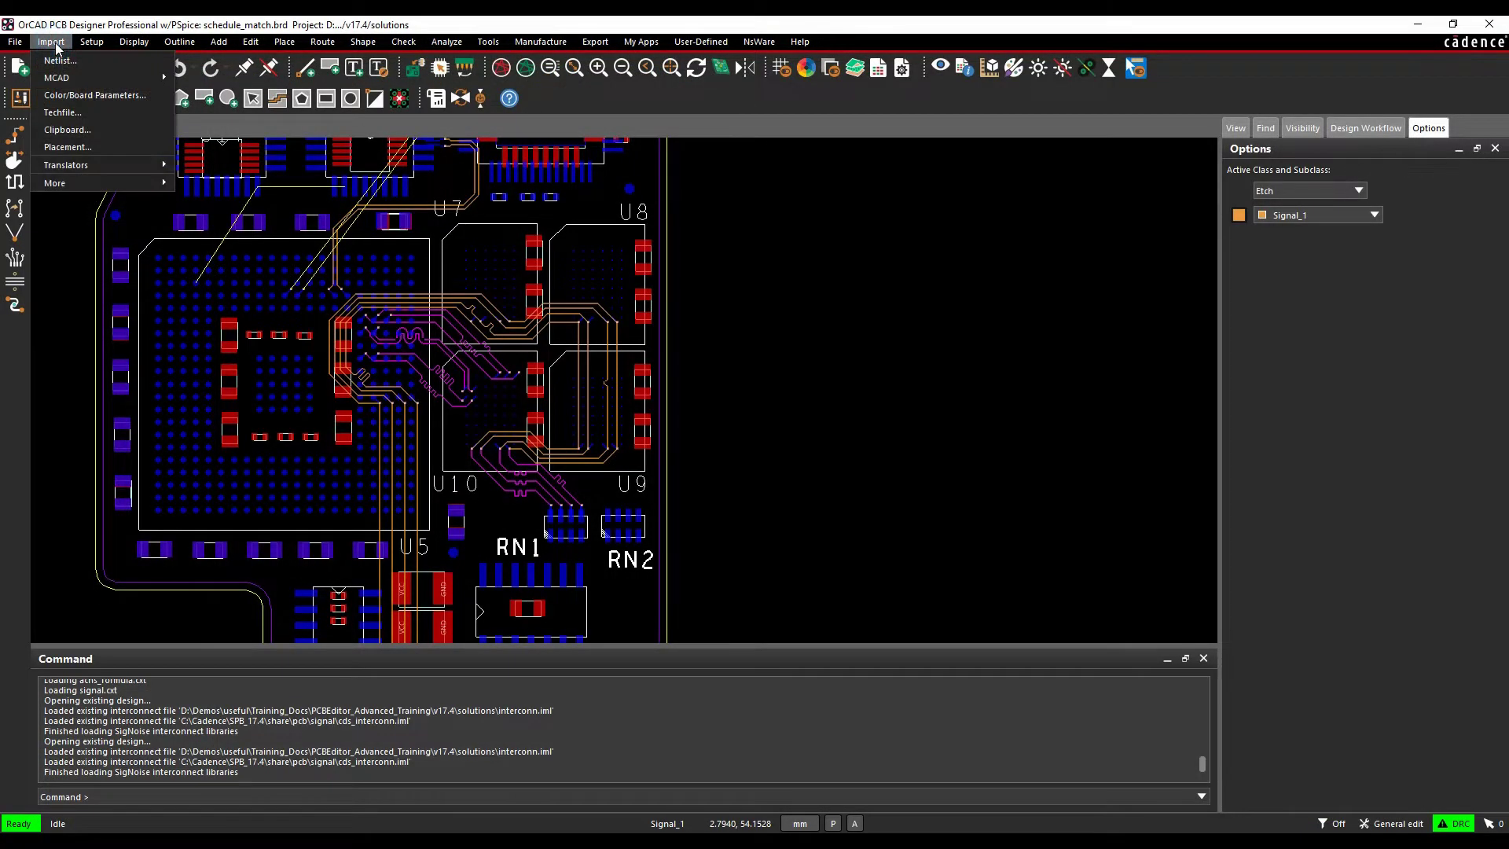
mouse_move(64, 182)
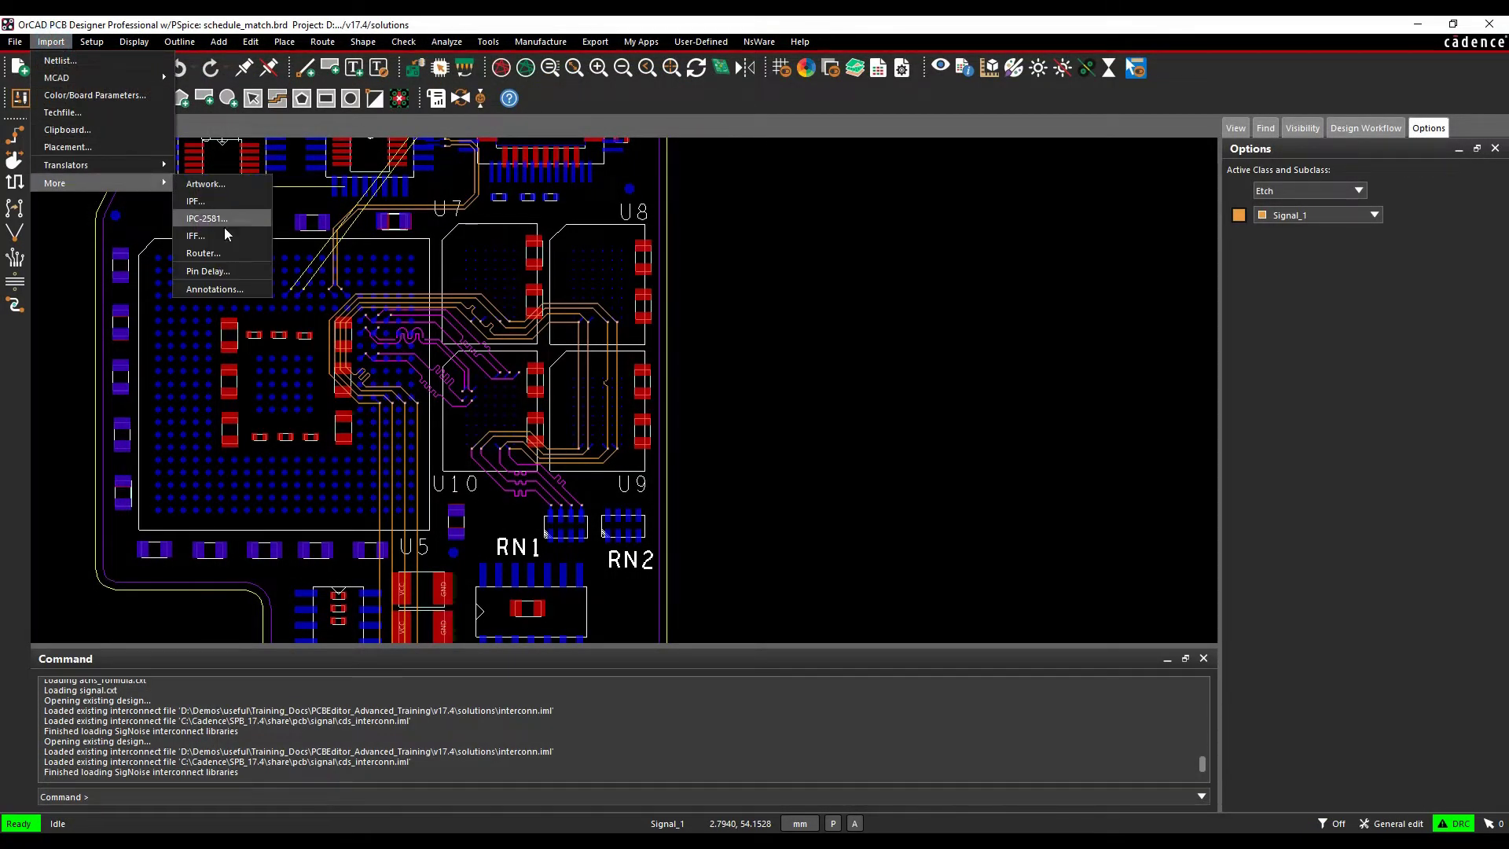
click(211, 271)
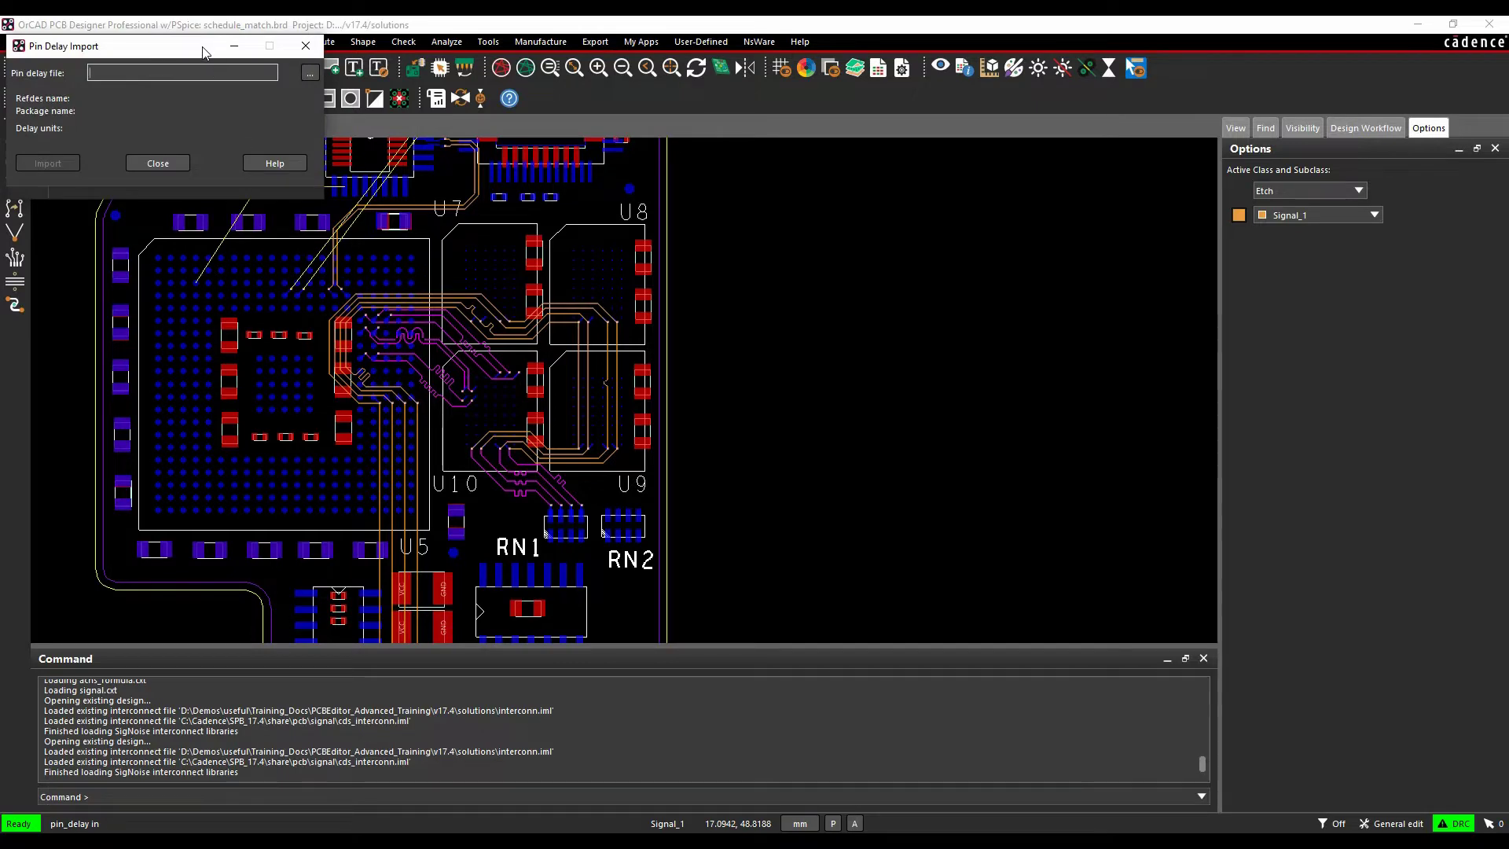
drag(203, 53, 519, 148)
click(626, 167)
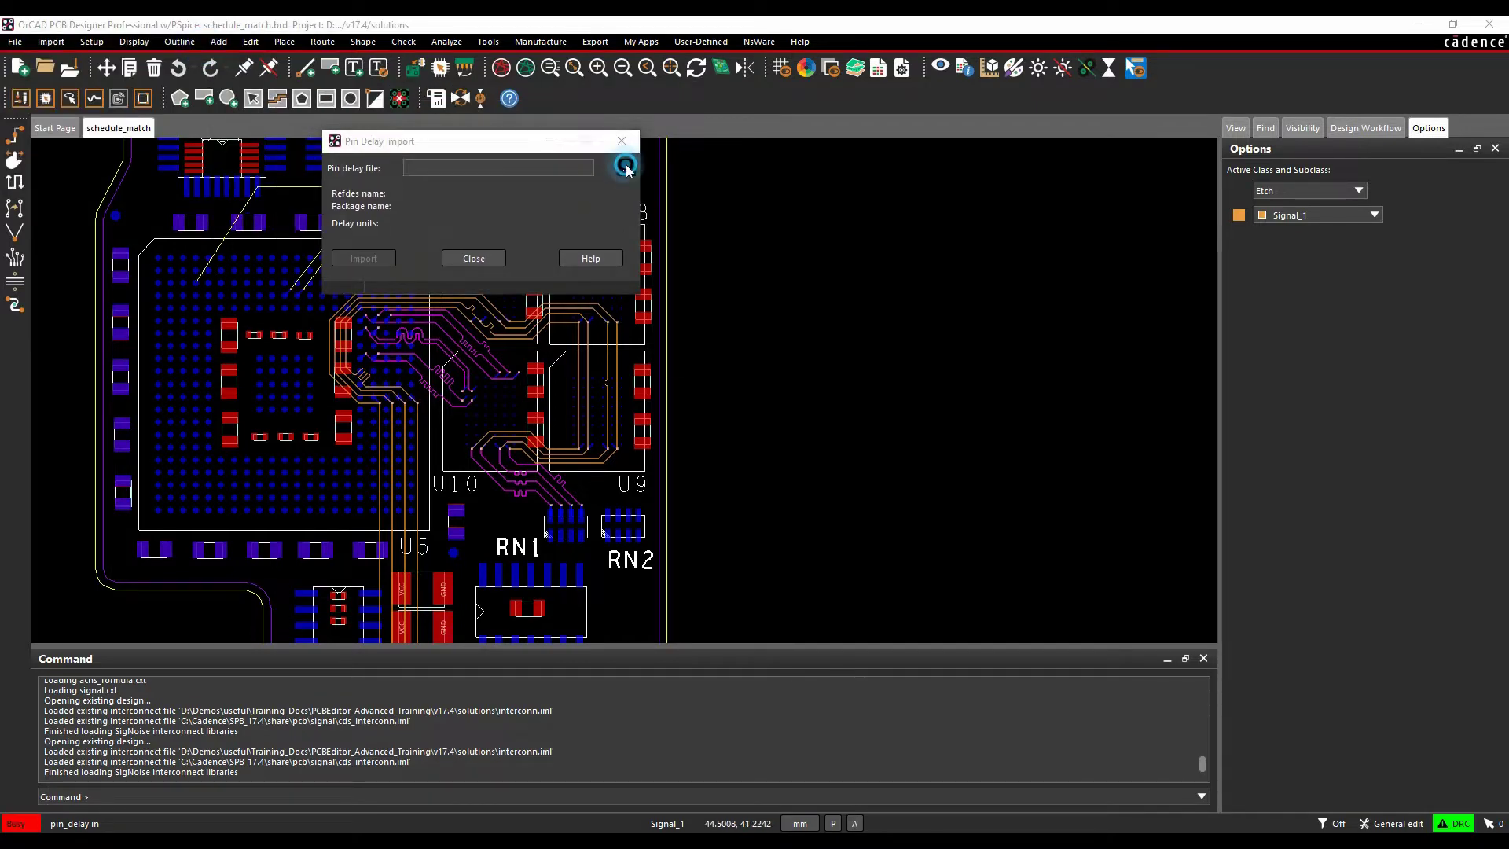
click(399, 349)
click(394, 374)
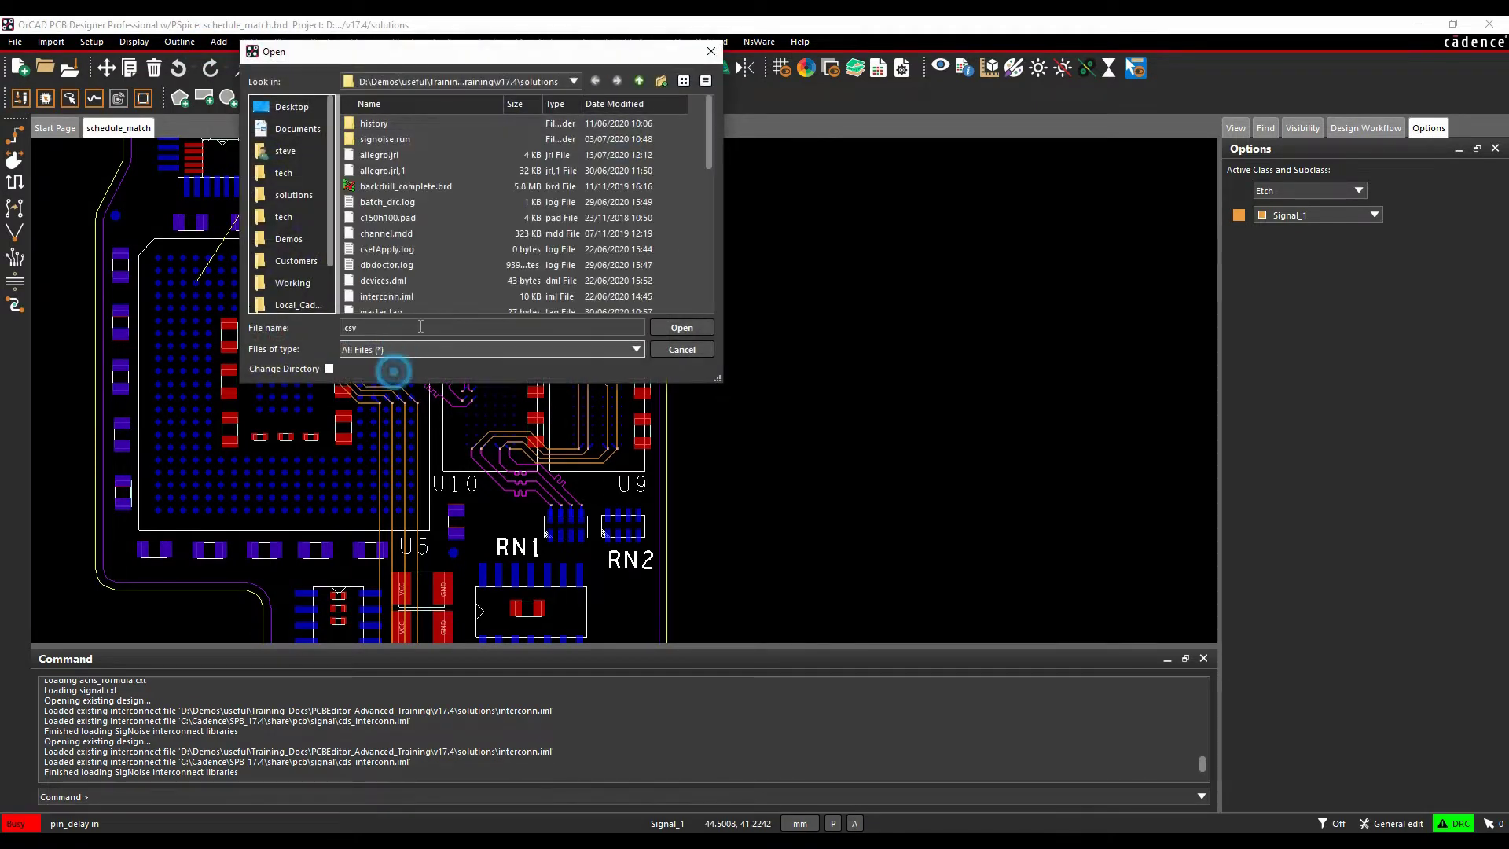
Load BGA345_BD23X23MM.txt from the v17.4 folder and import its pin delays for U5
click(639, 81)
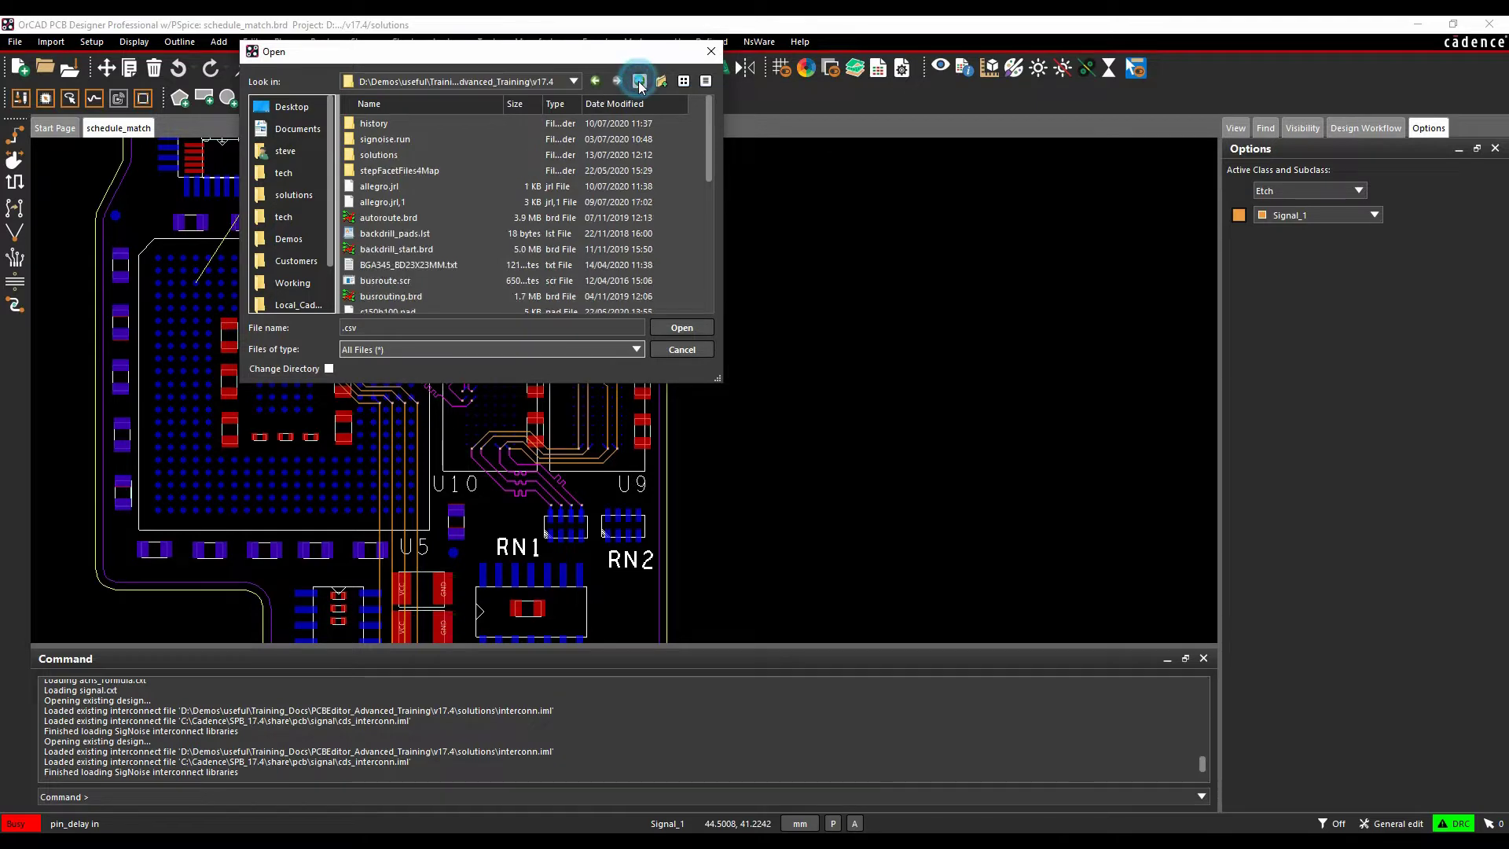
click(408, 267)
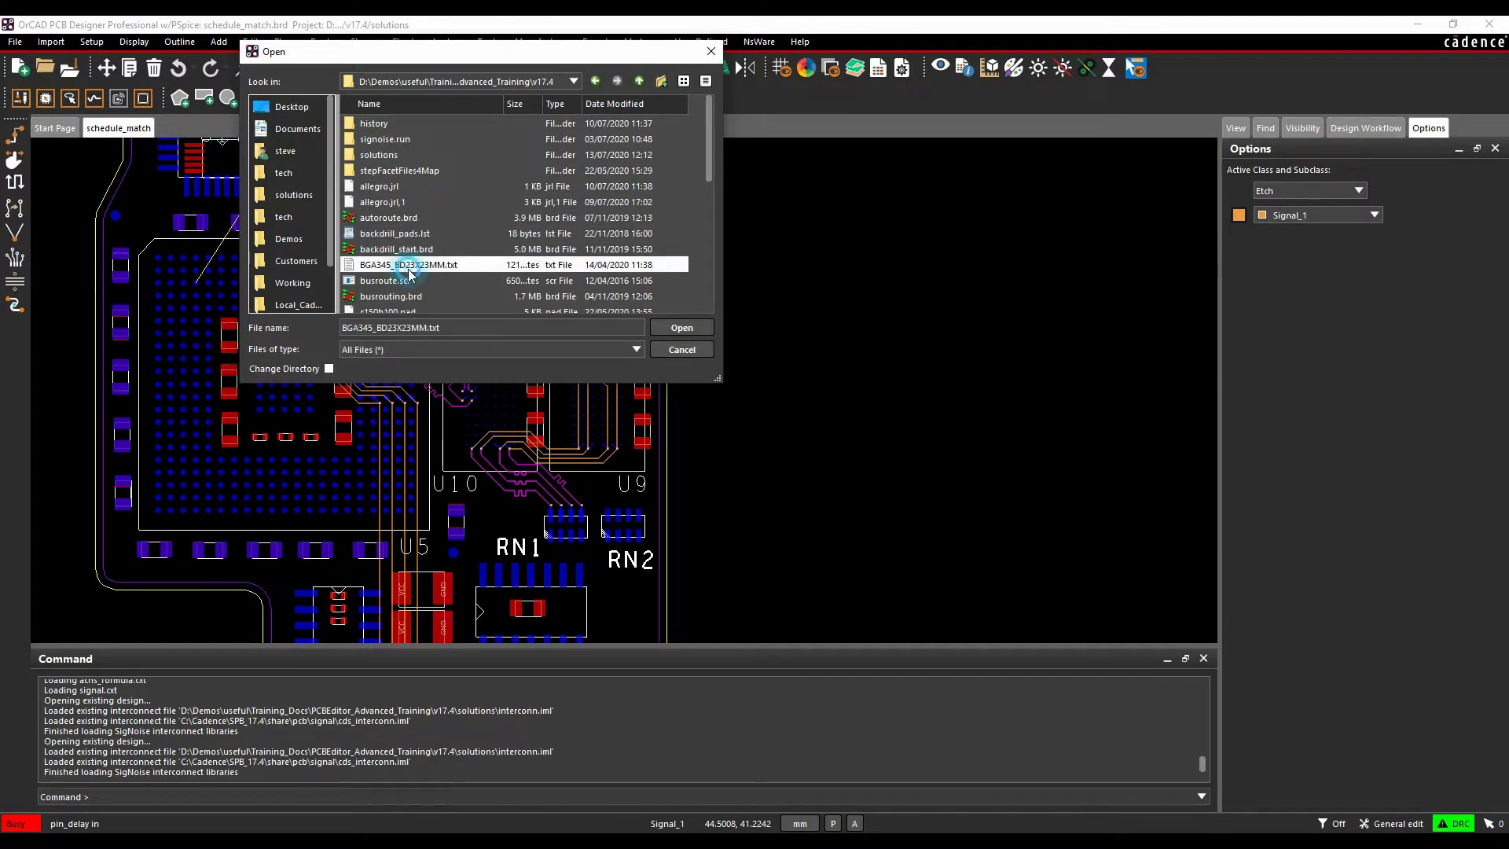
click(679, 327)
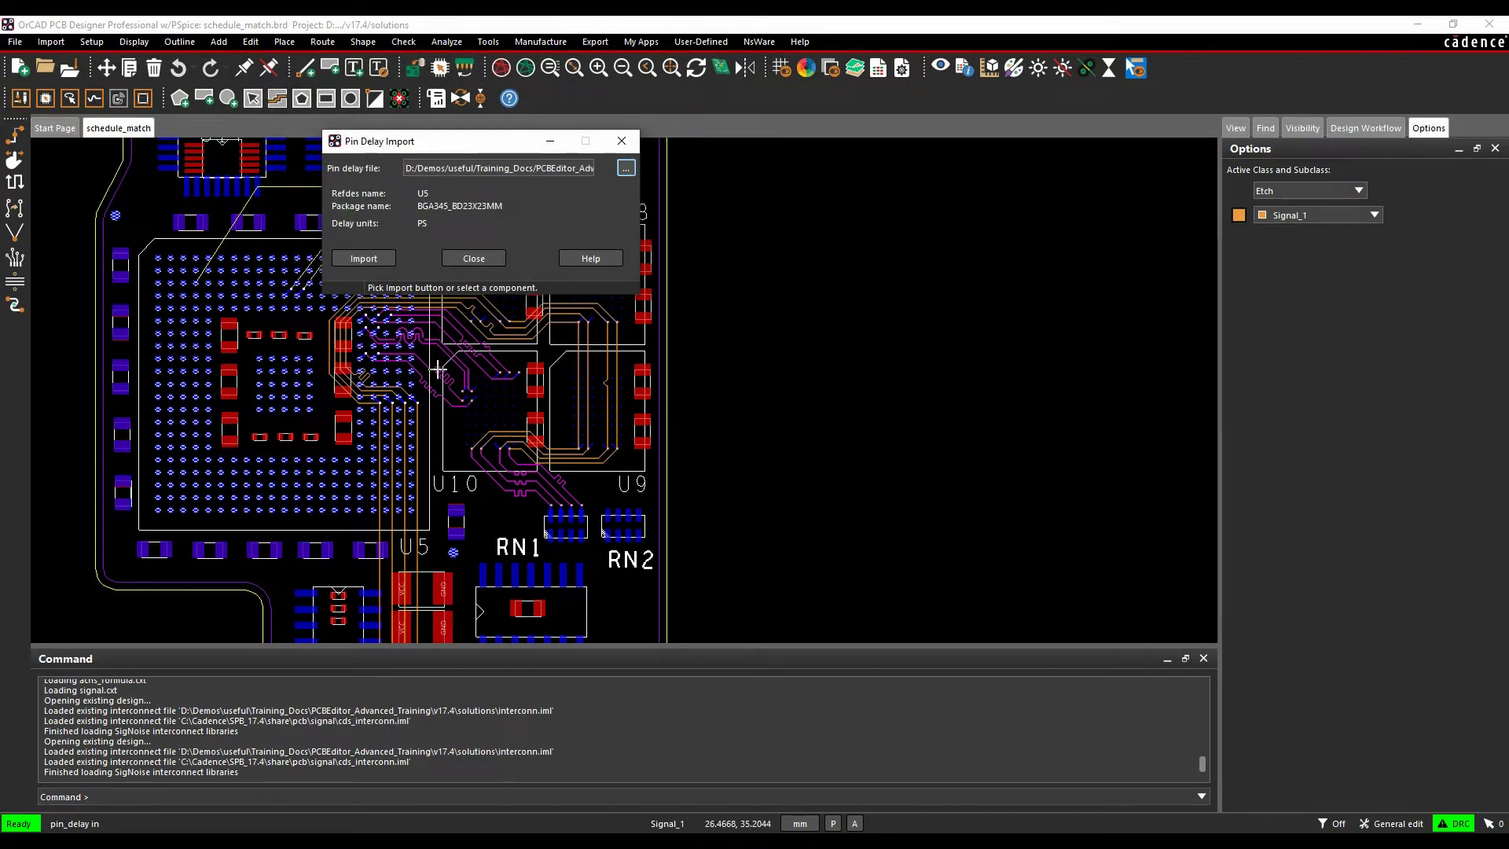
click(366, 258)
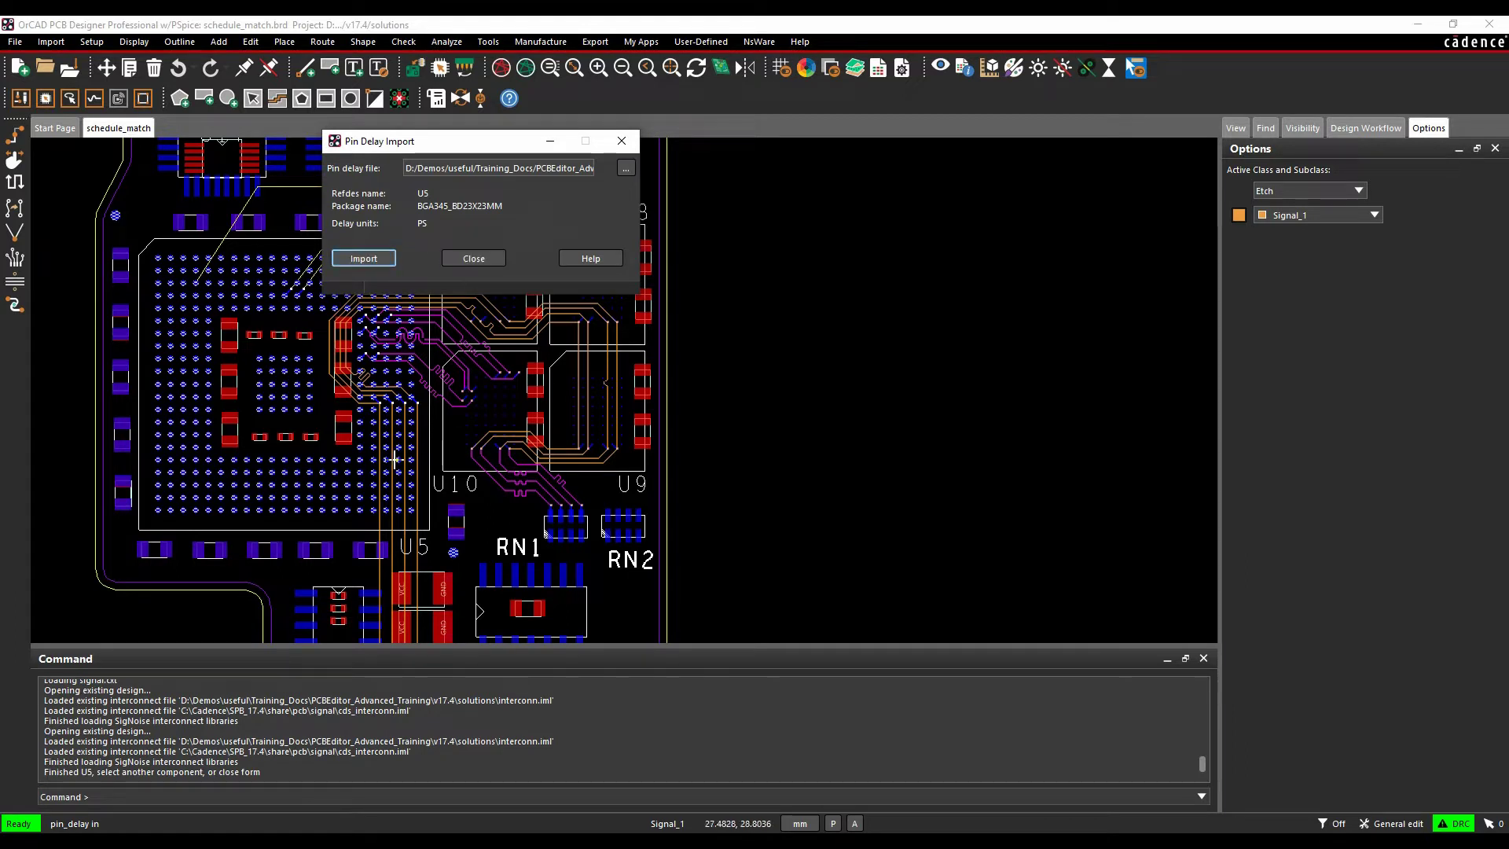
click(473, 259)
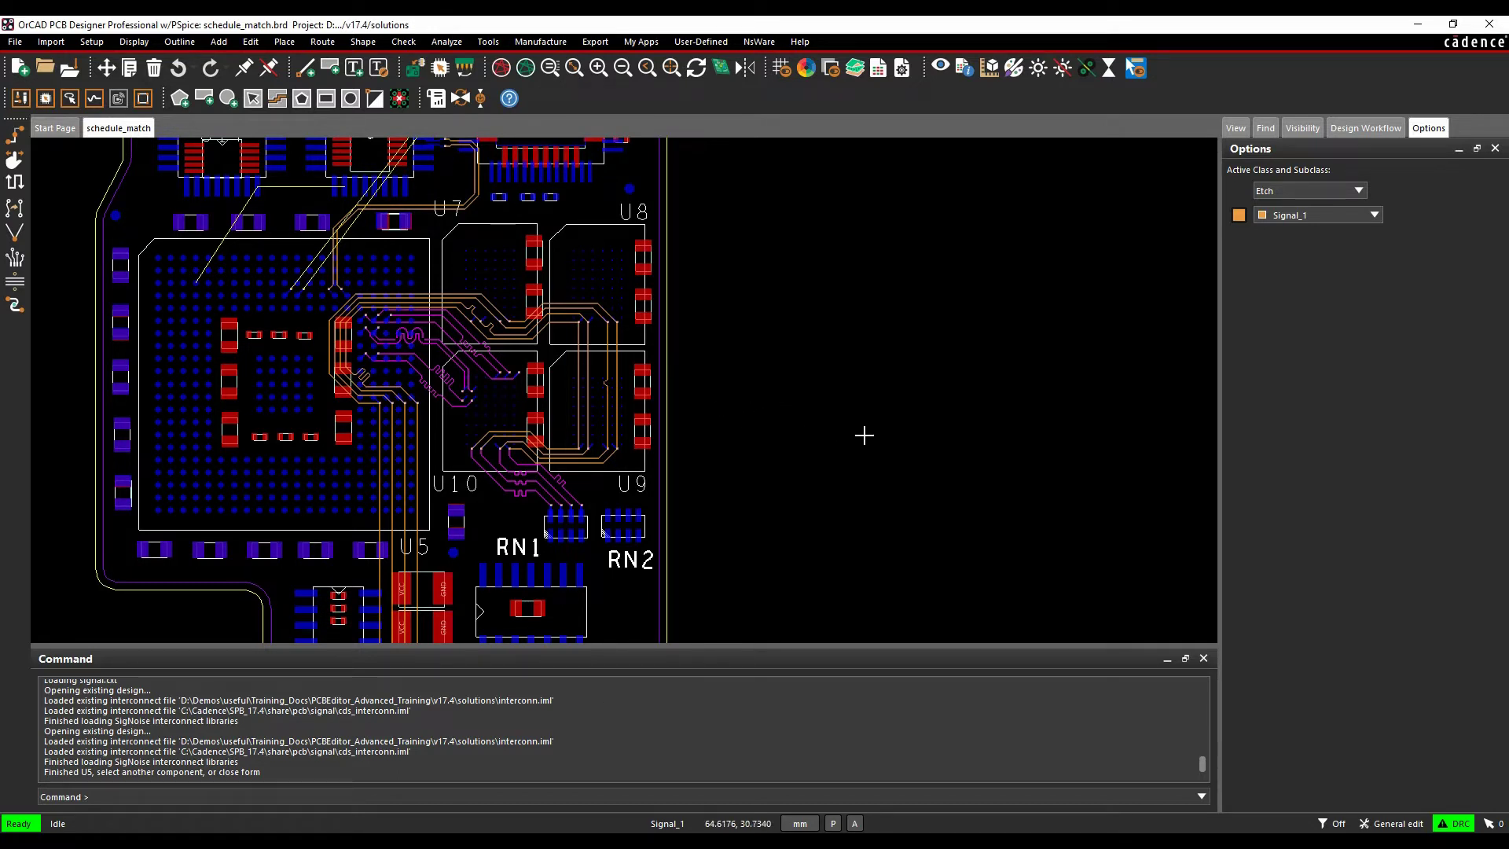
Reopen Constraint Manager and analyze BYTELANE0 to show U5's 57–72 ps pin delays
click(91, 41)
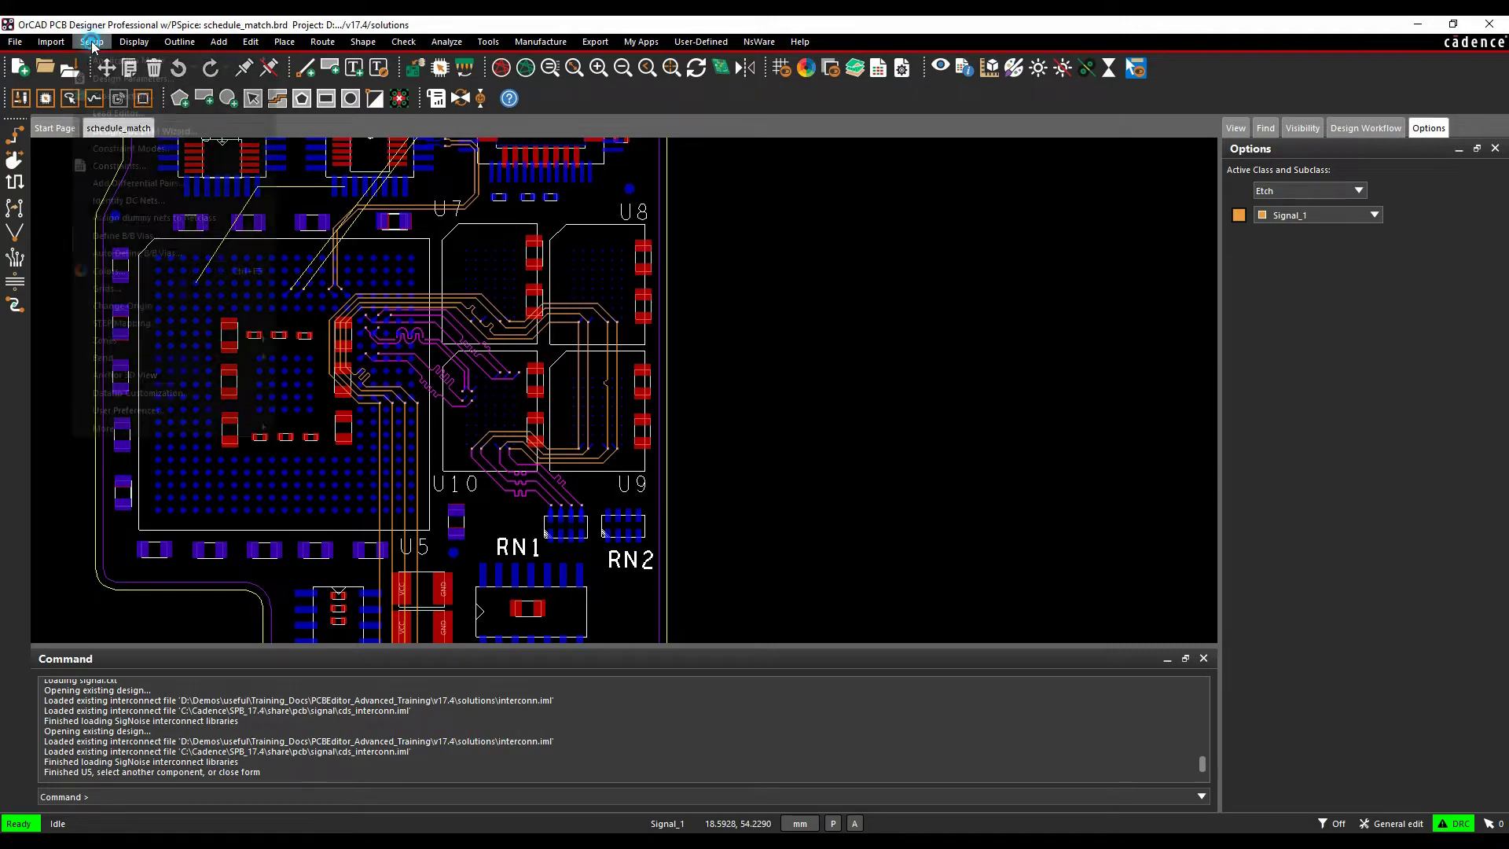
click(120, 166)
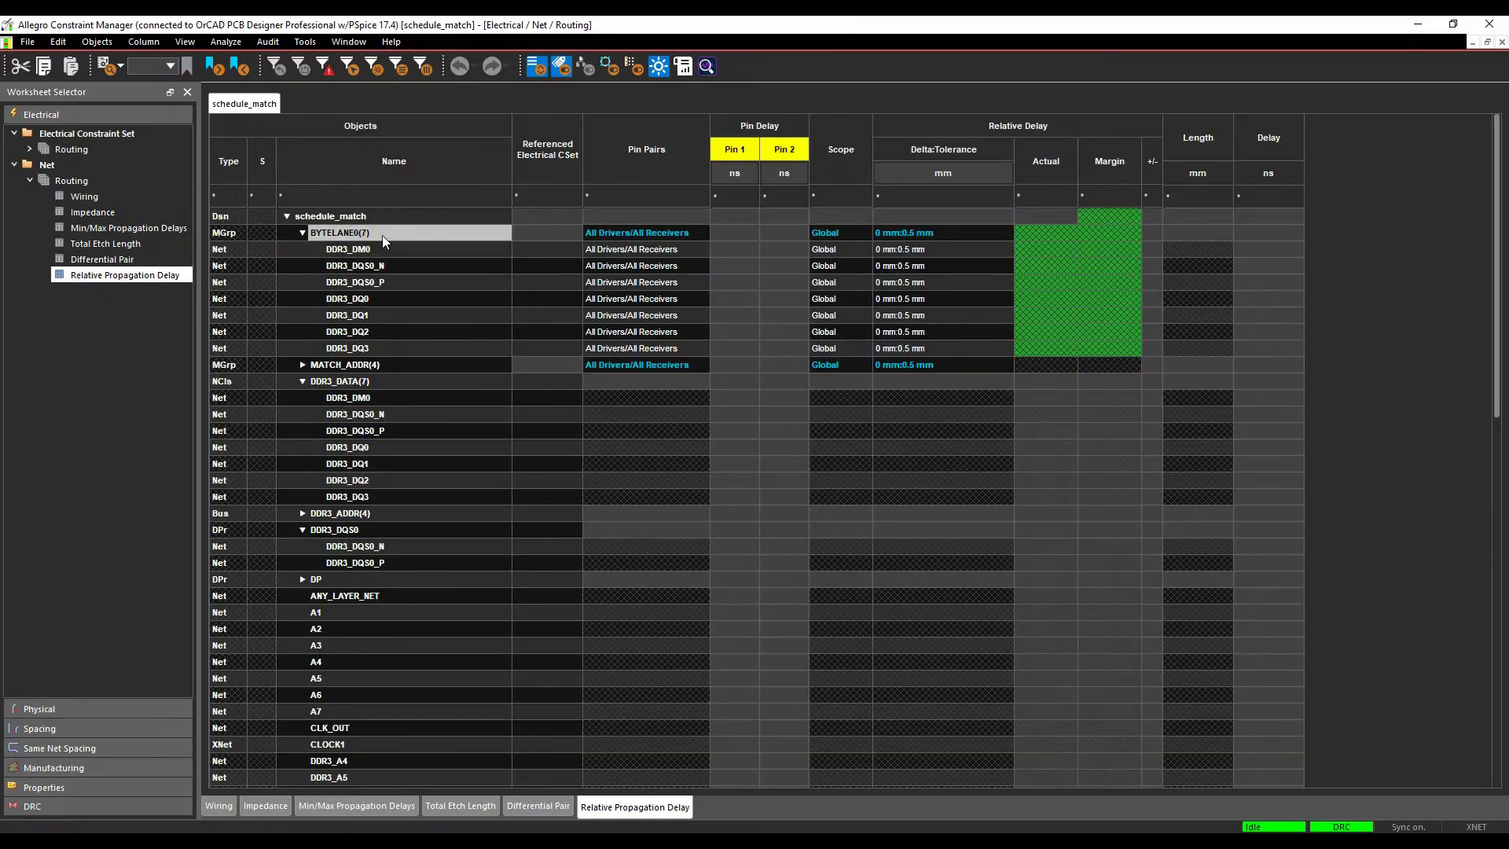
right_click(384, 235)
click(412, 243)
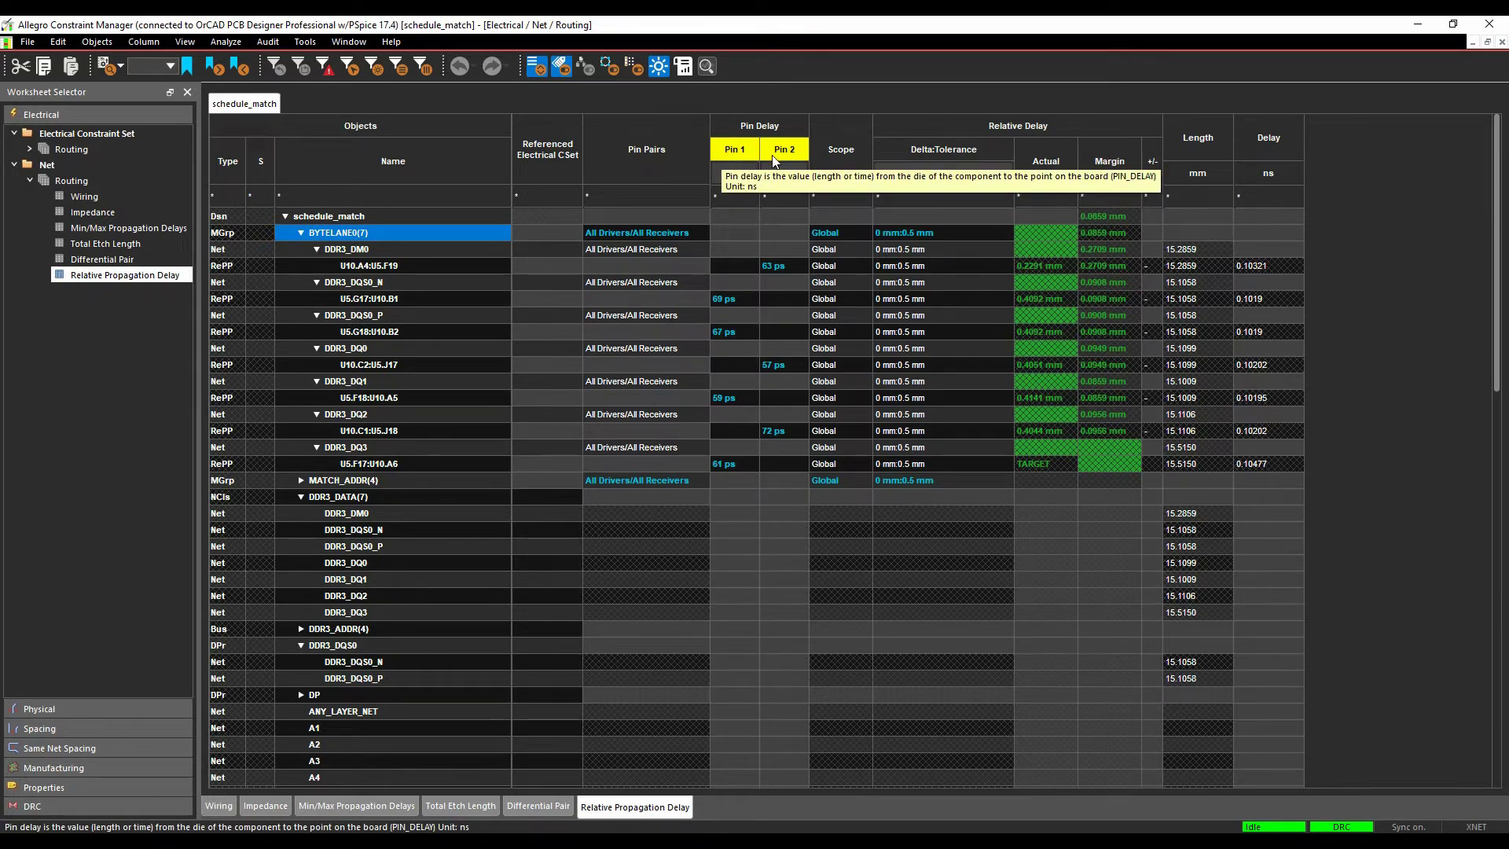
Include Pin Delay and Z Axis Delay in the Electrical analysis modes and apply
click(229, 45)
click(240, 68)
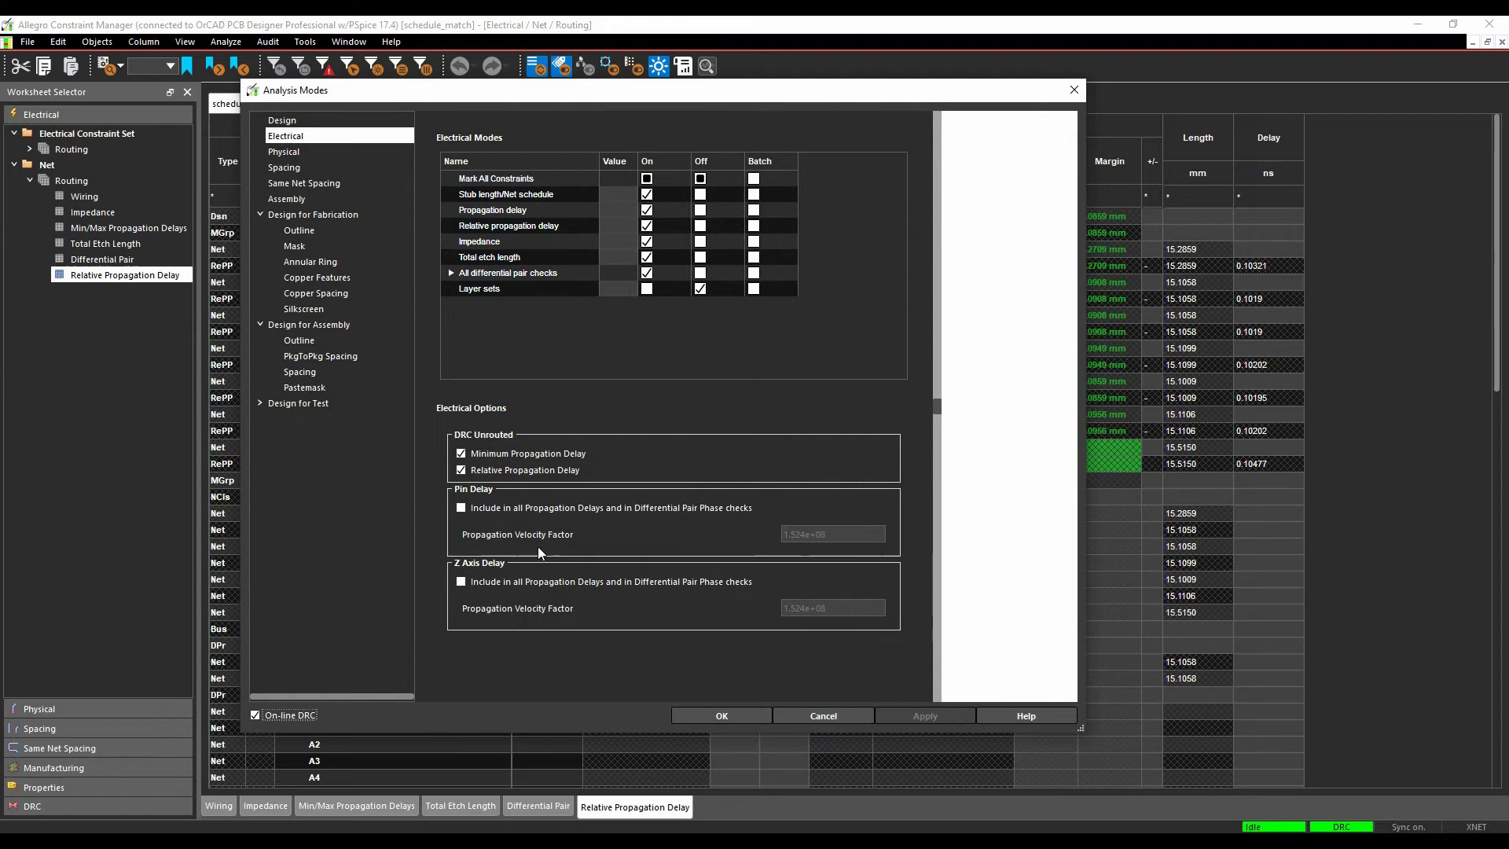
click(461, 508)
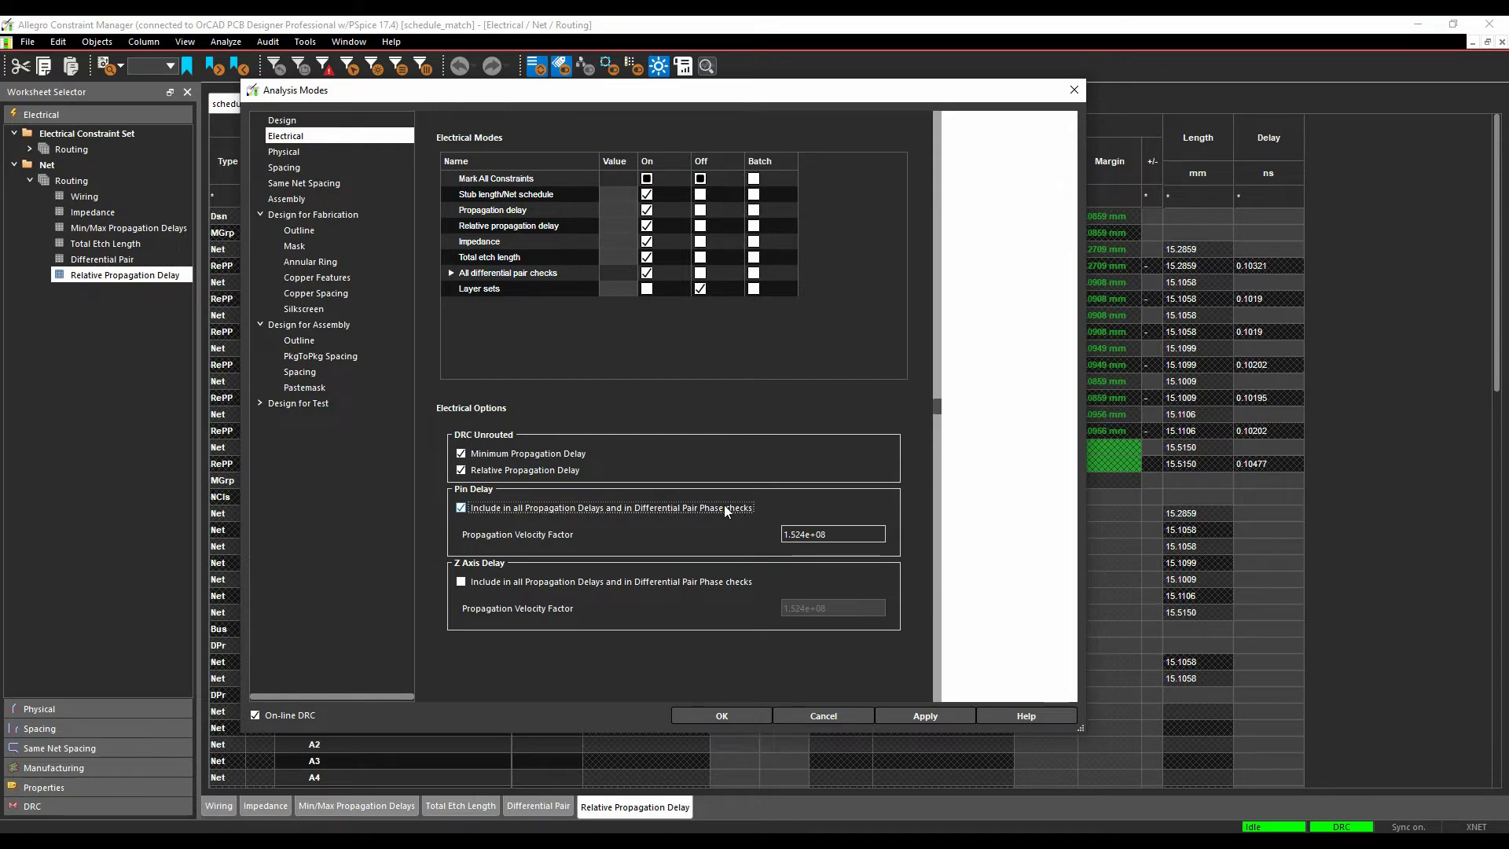
click(461, 582)
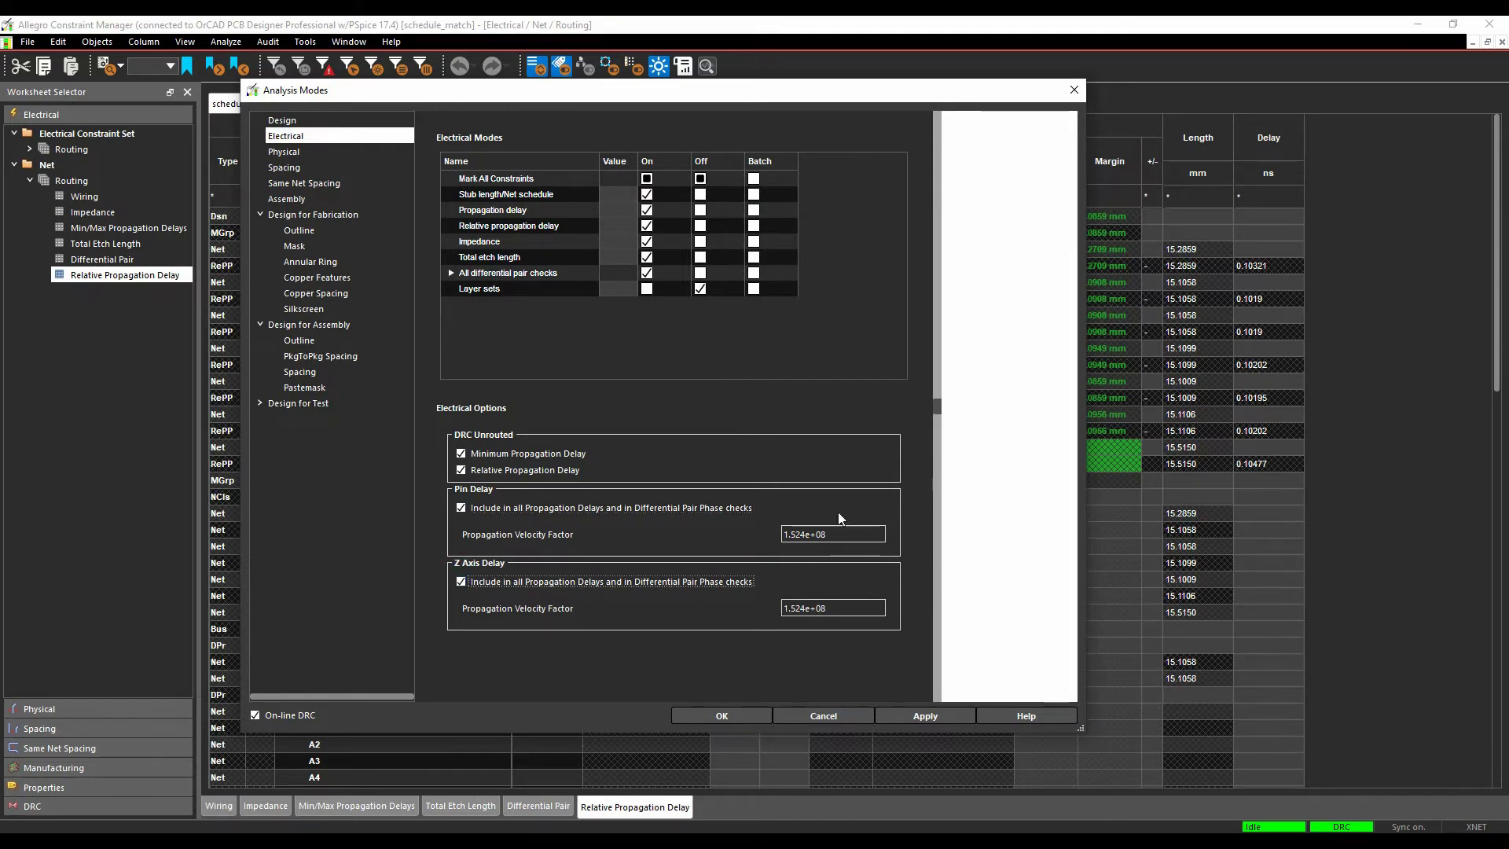
click(926, 717)
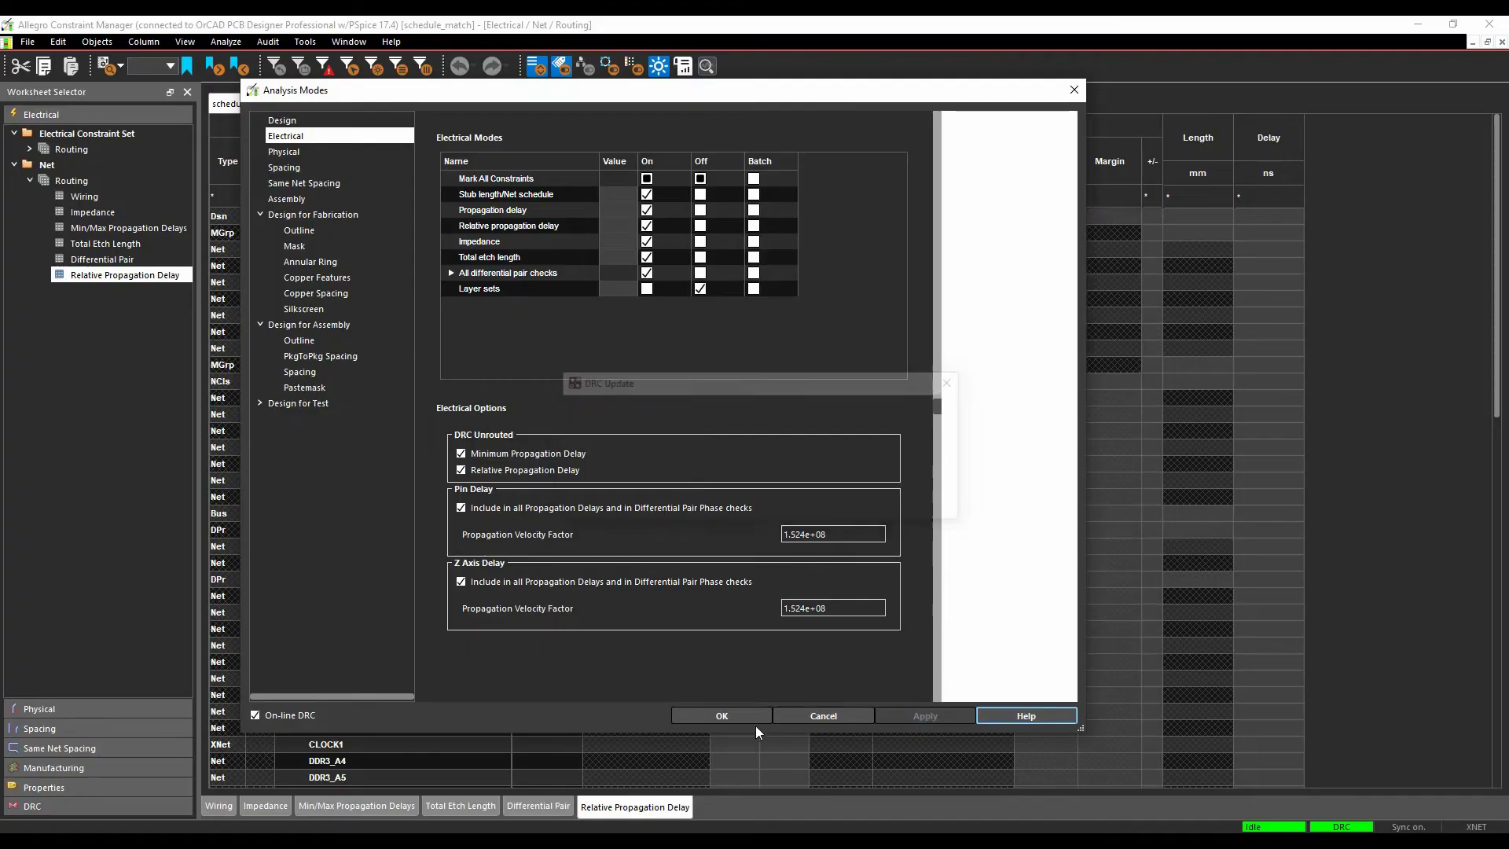
click(721, 716)
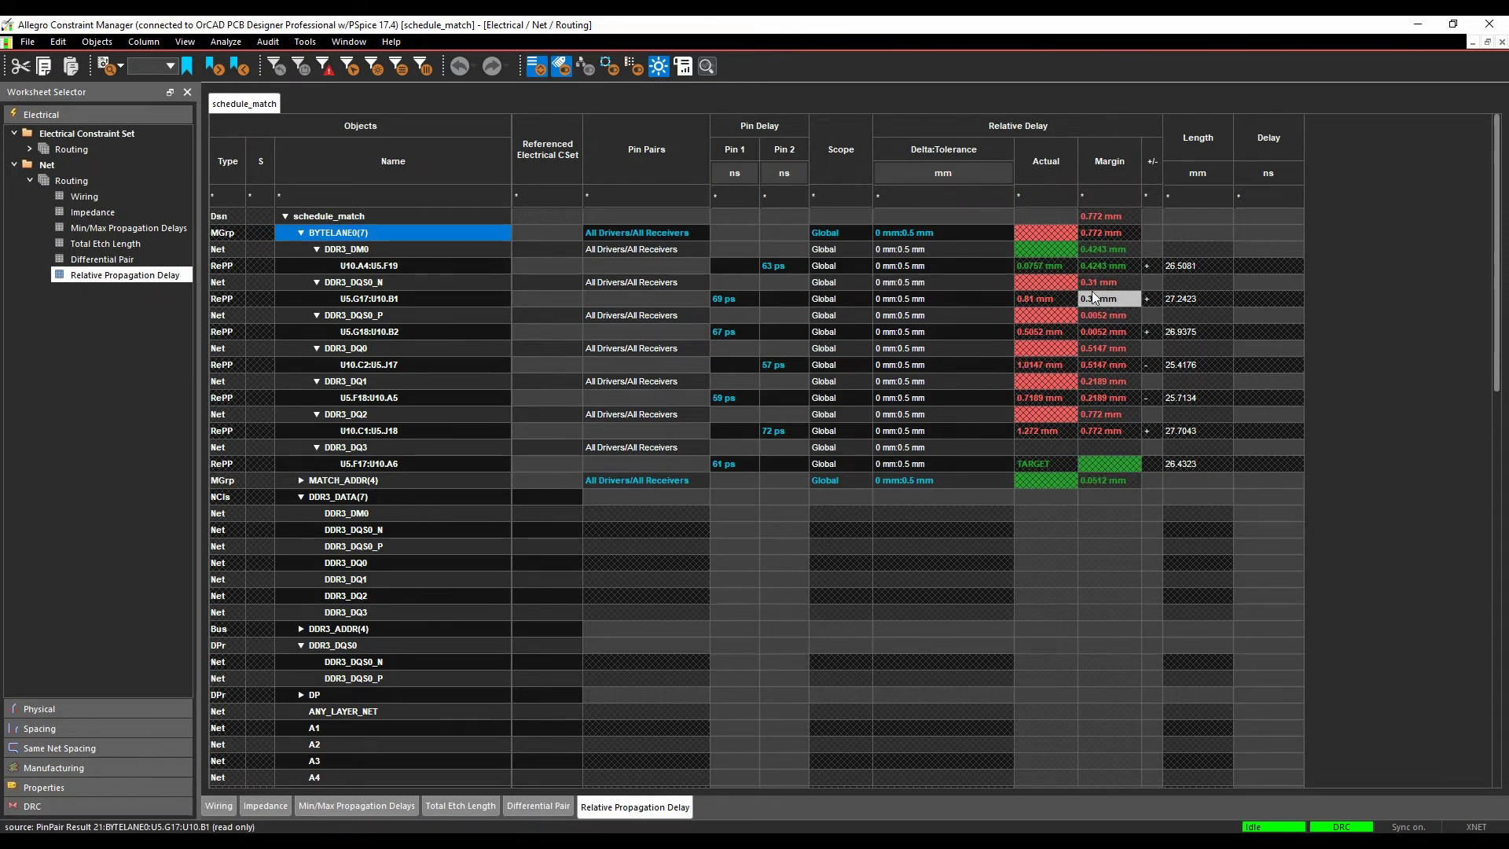
Back on the board, inspect the DDR3 traces flagged with the 1.272 mm relative delay error
click(1417, 24)
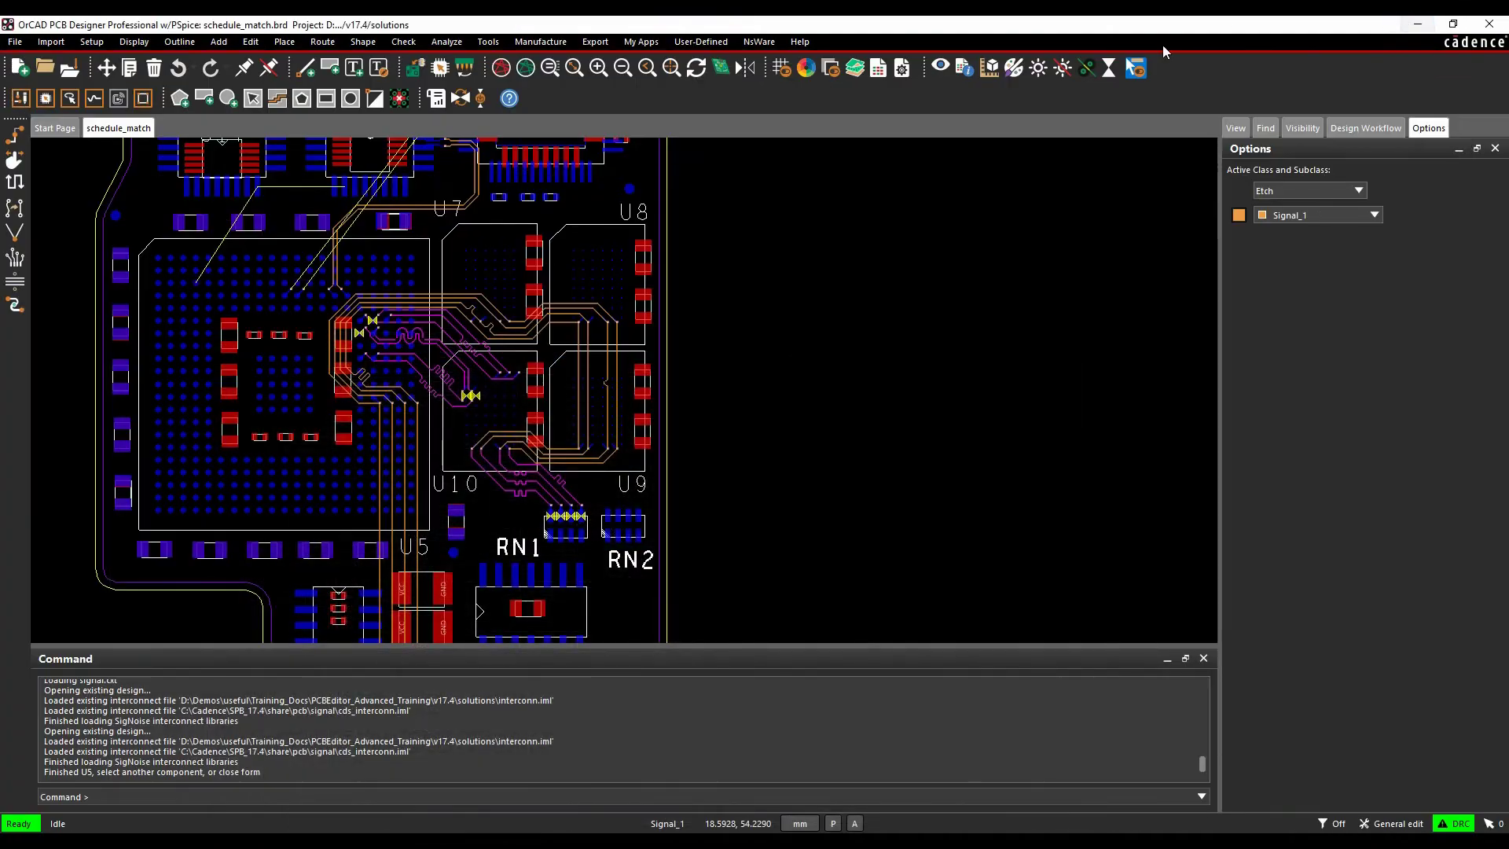
scroll(461, 424, up, 3)
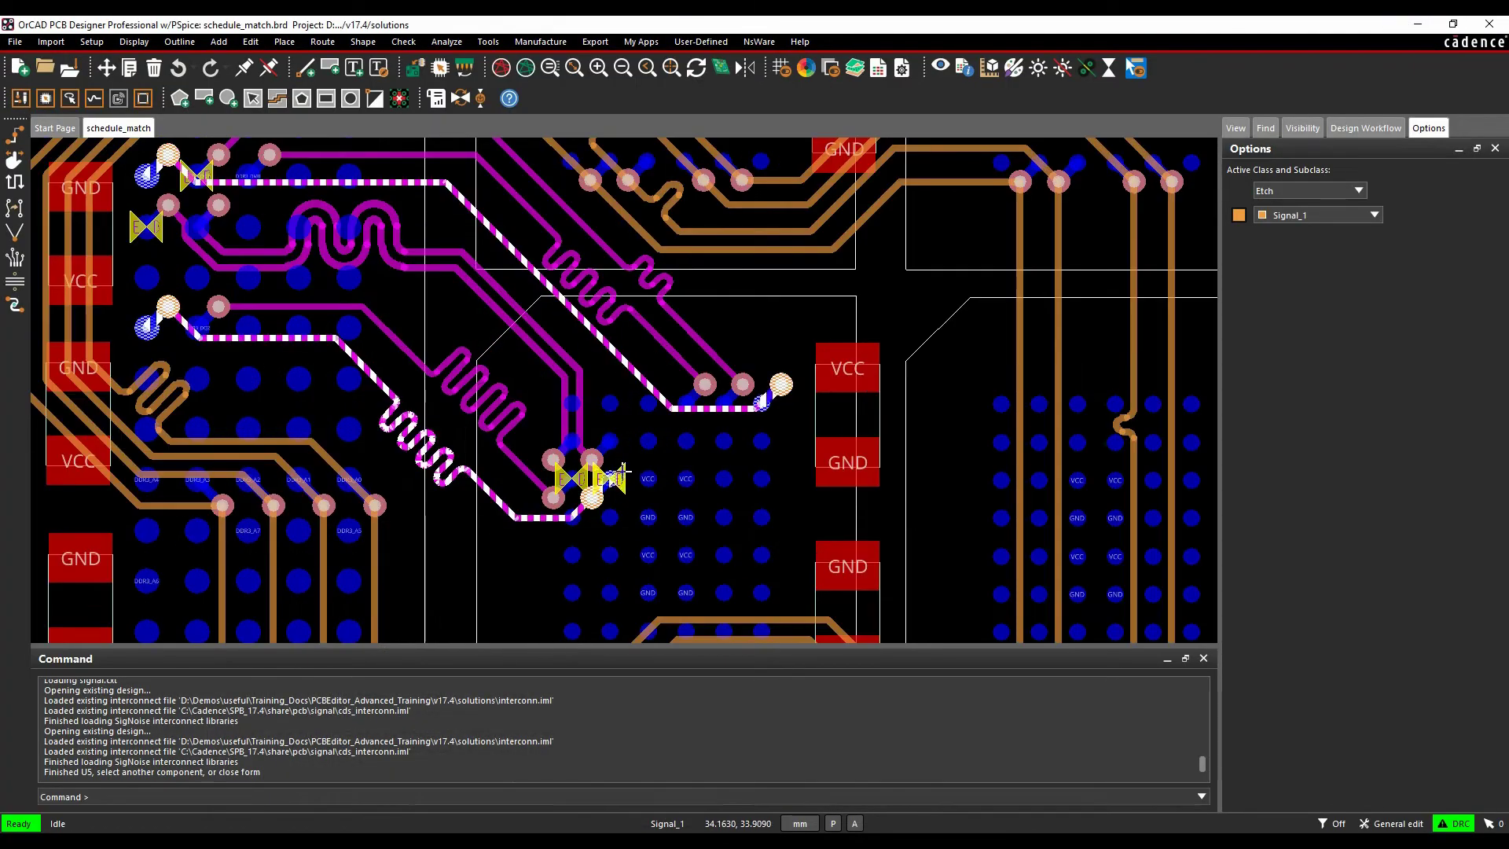
mouse_move(562, 476)
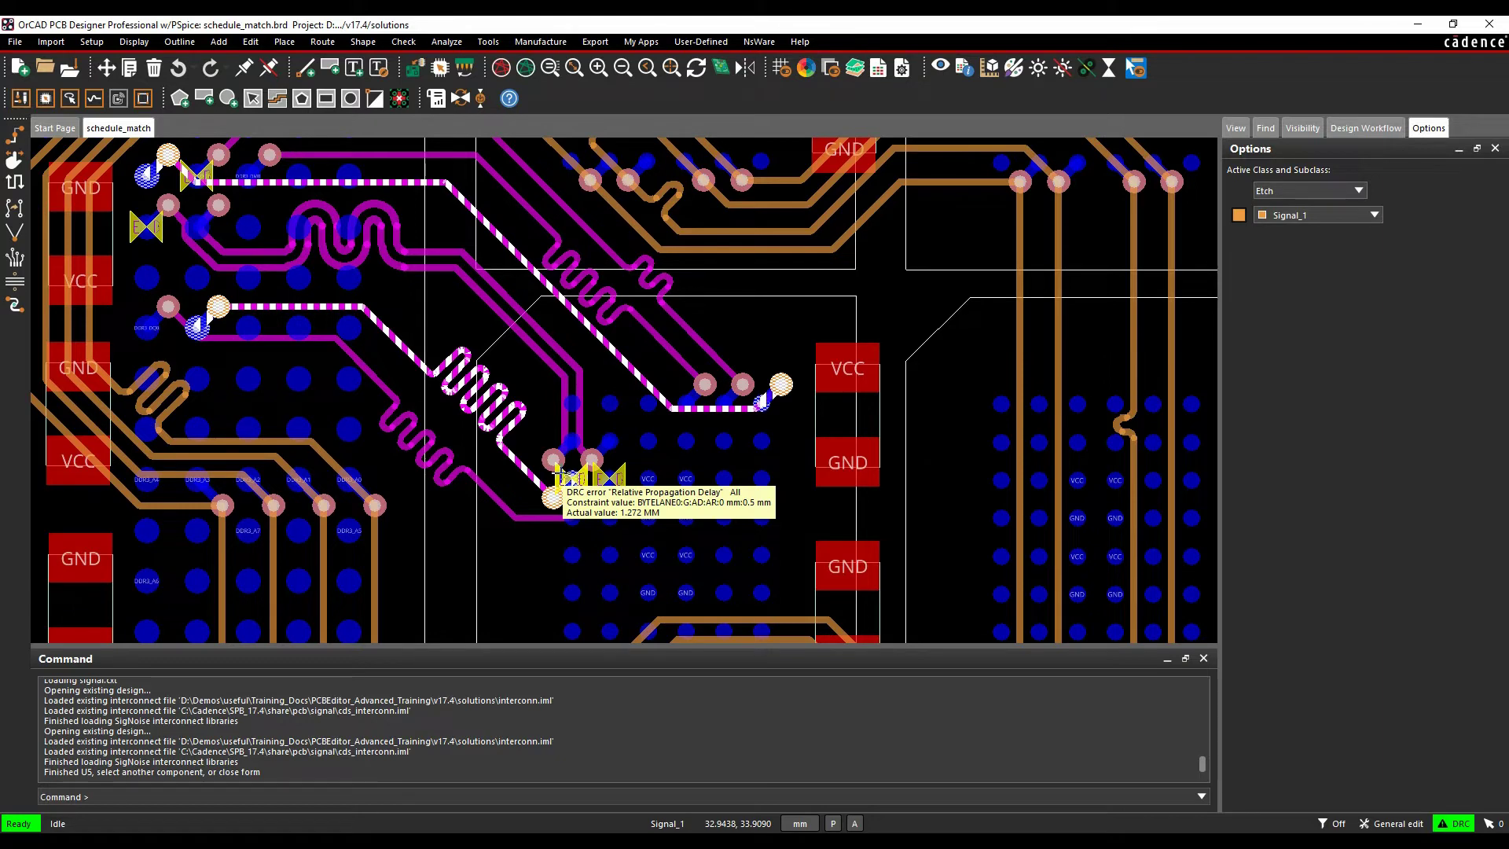
scroll(529, 341, up, 5)
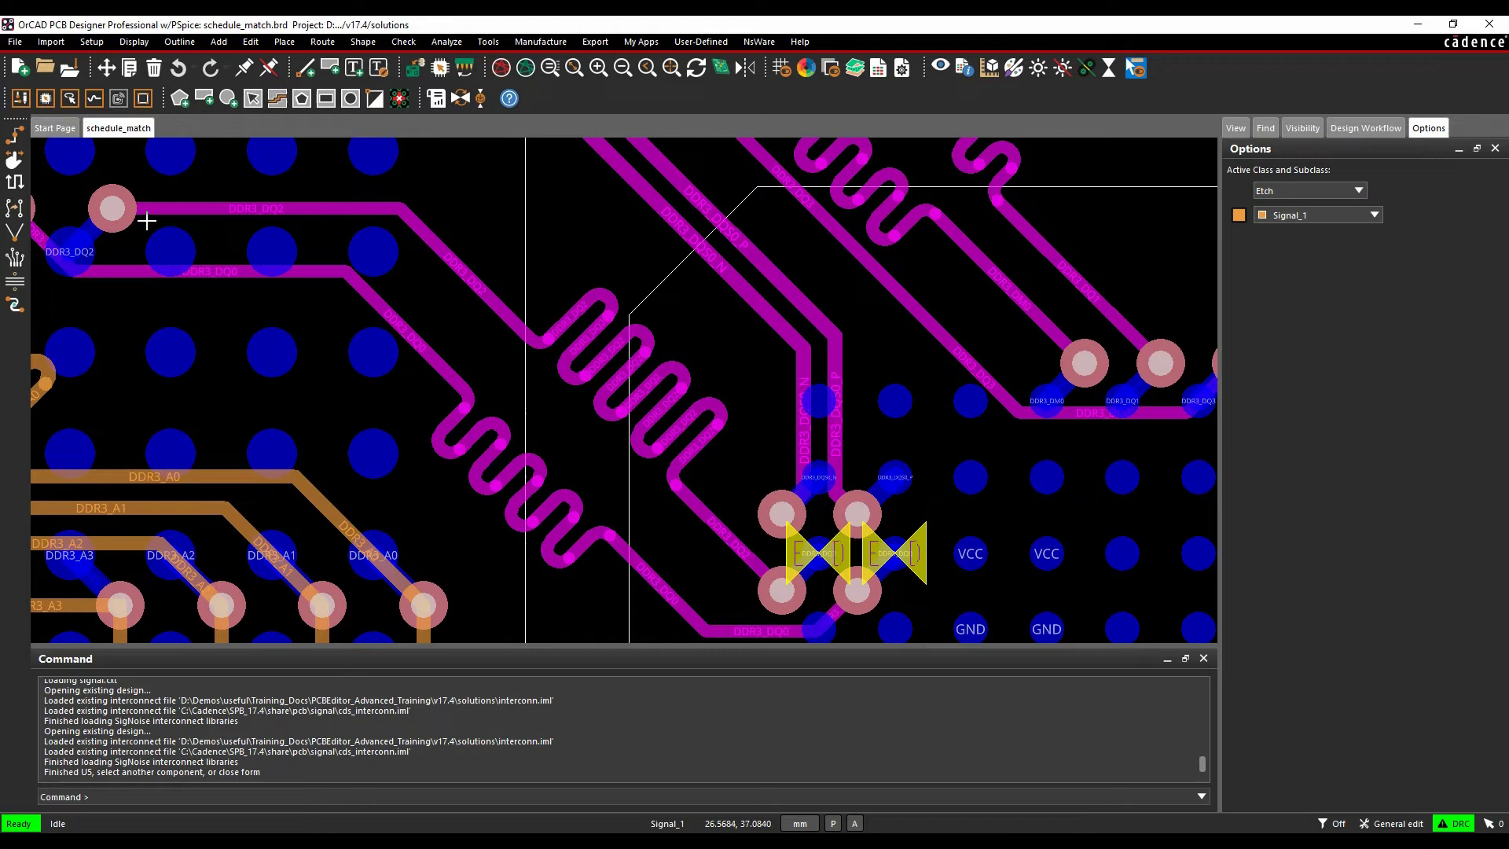
Set up the Slide command with Extend Selection on and Auto Join off
click(16, 186)
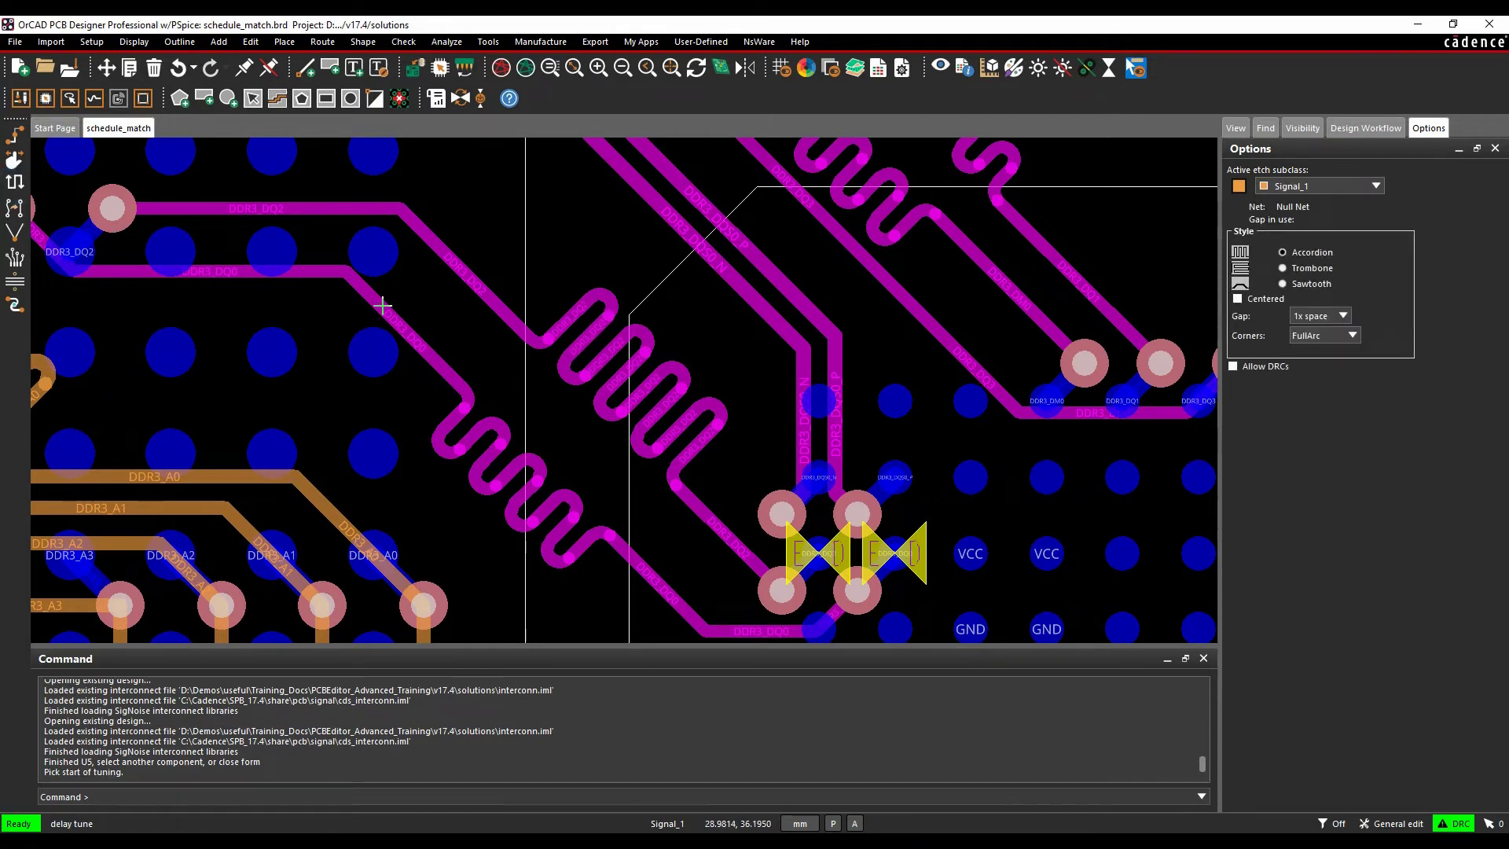
click(14, 160)
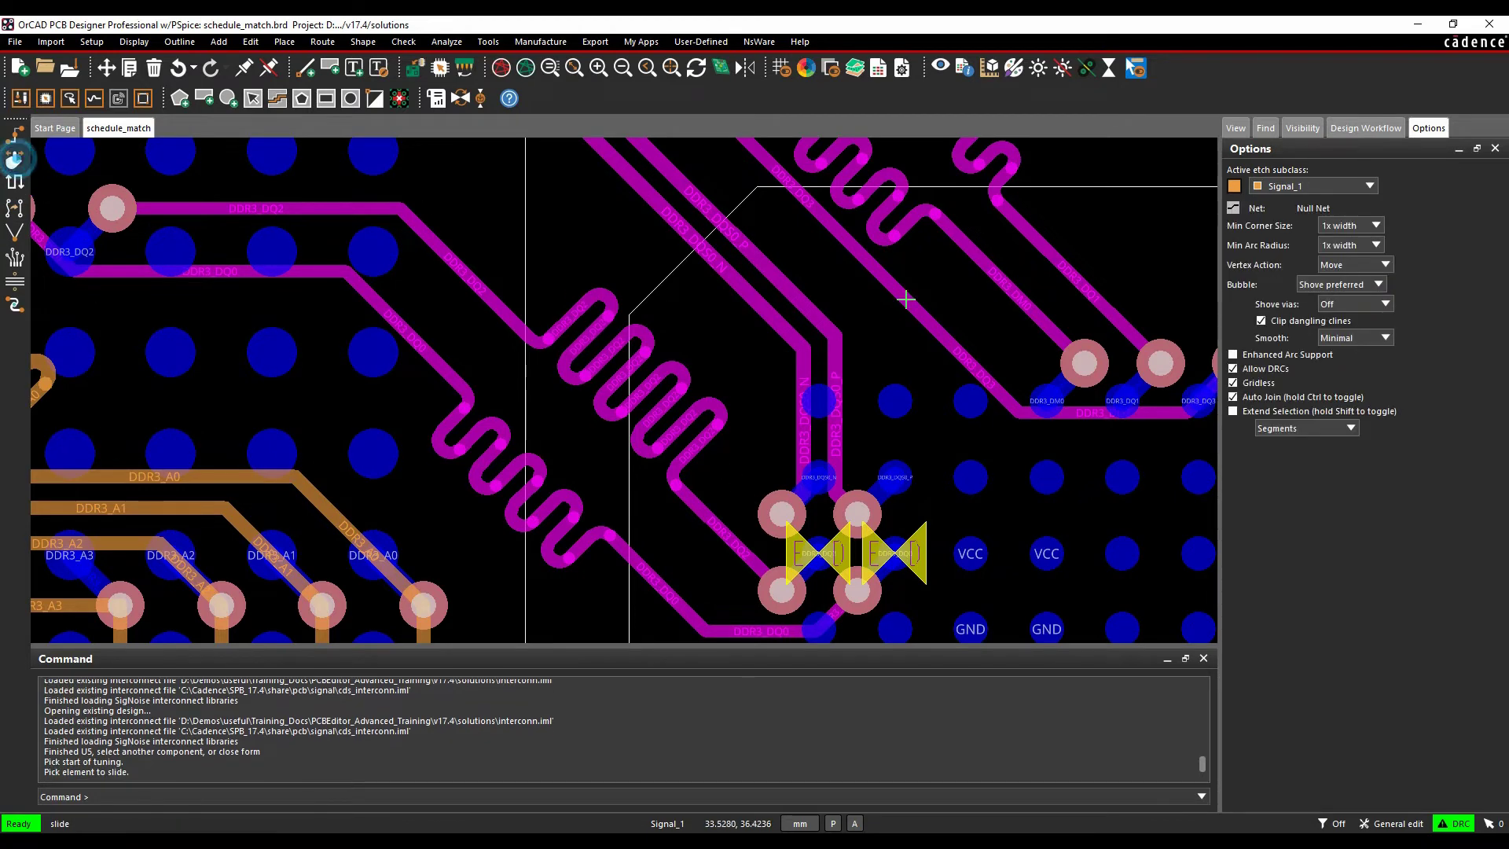
click(1233, 411)
click(1233, 397)
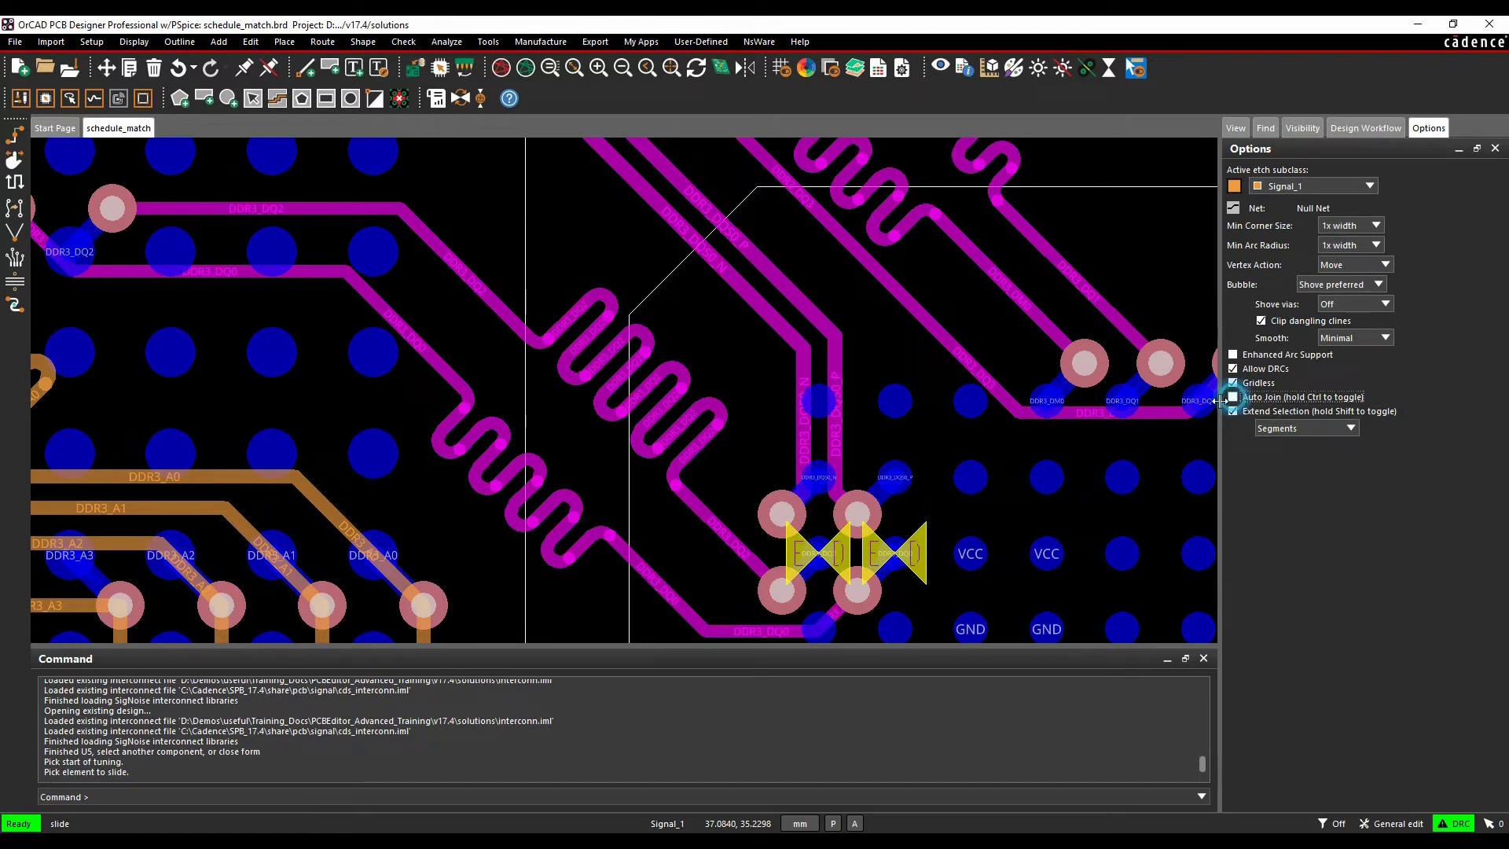
Slide the DDR3_DQ2 and DDR3_DQ0 trace segments closer to the pin pads
click(608, 294)
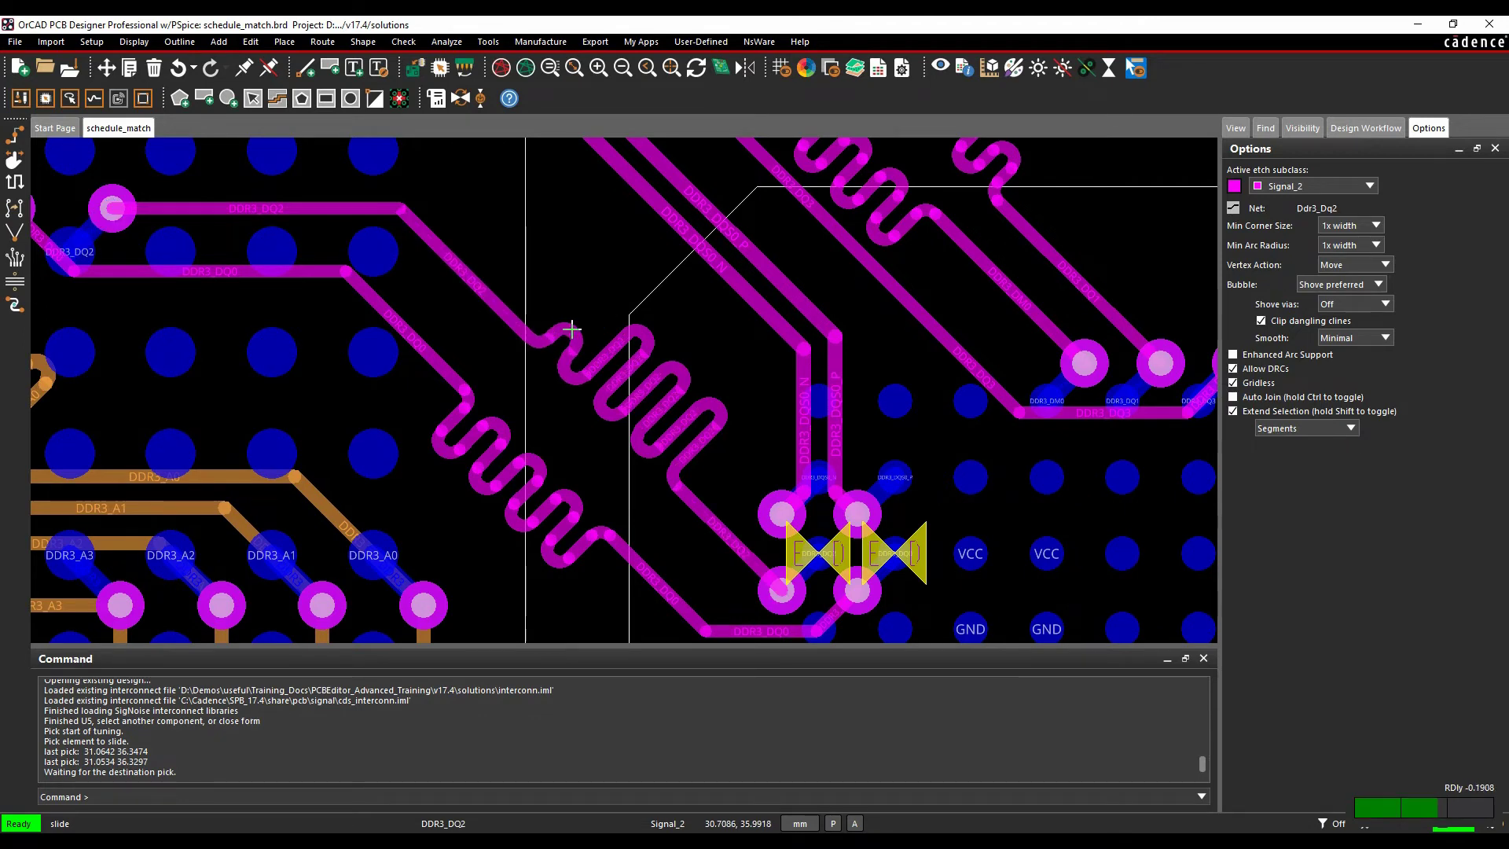
click(570, 330)
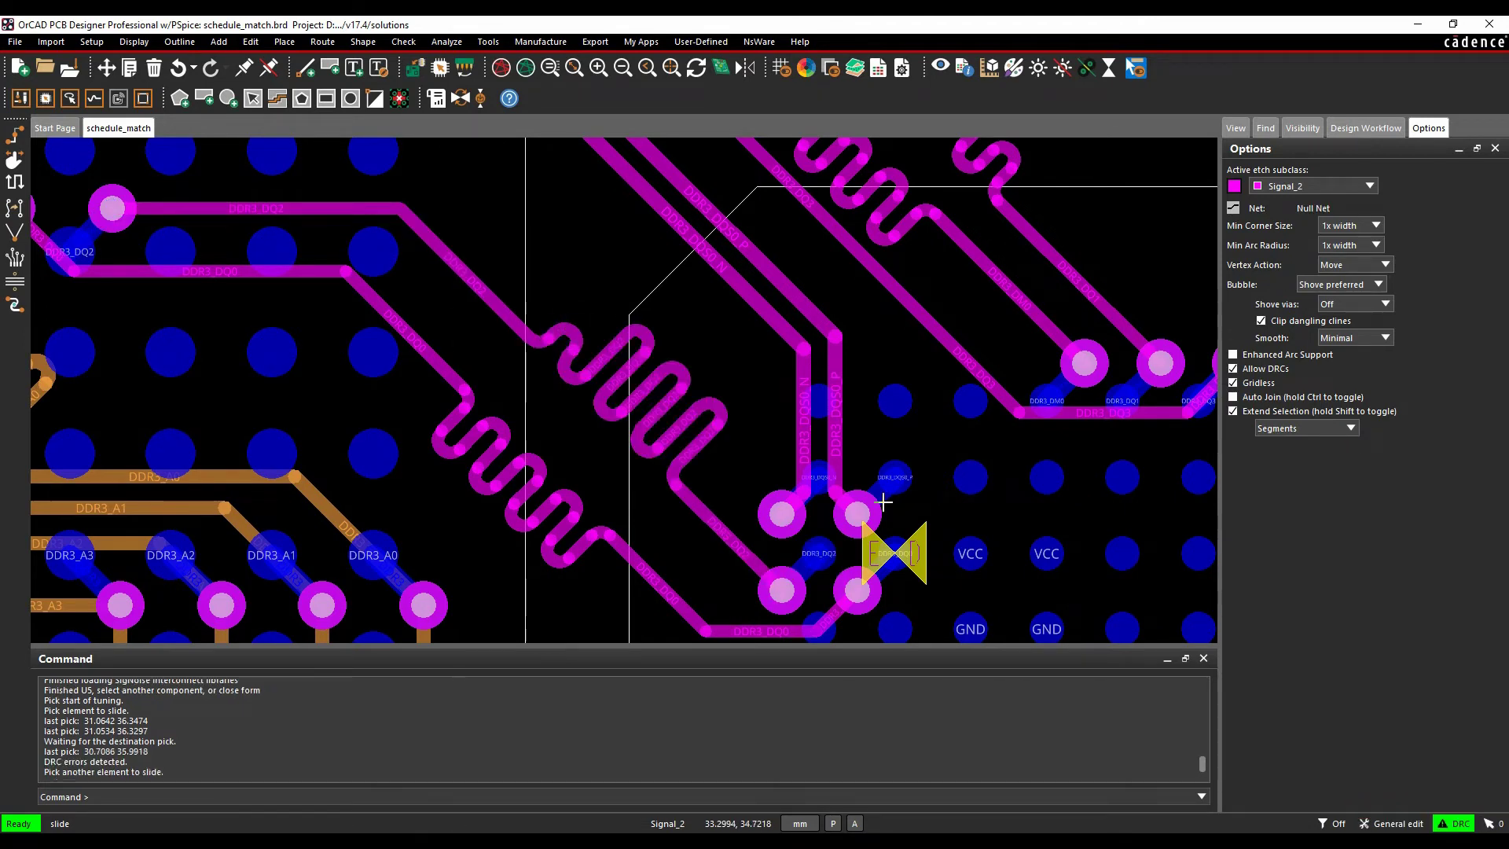
click(439, 449)
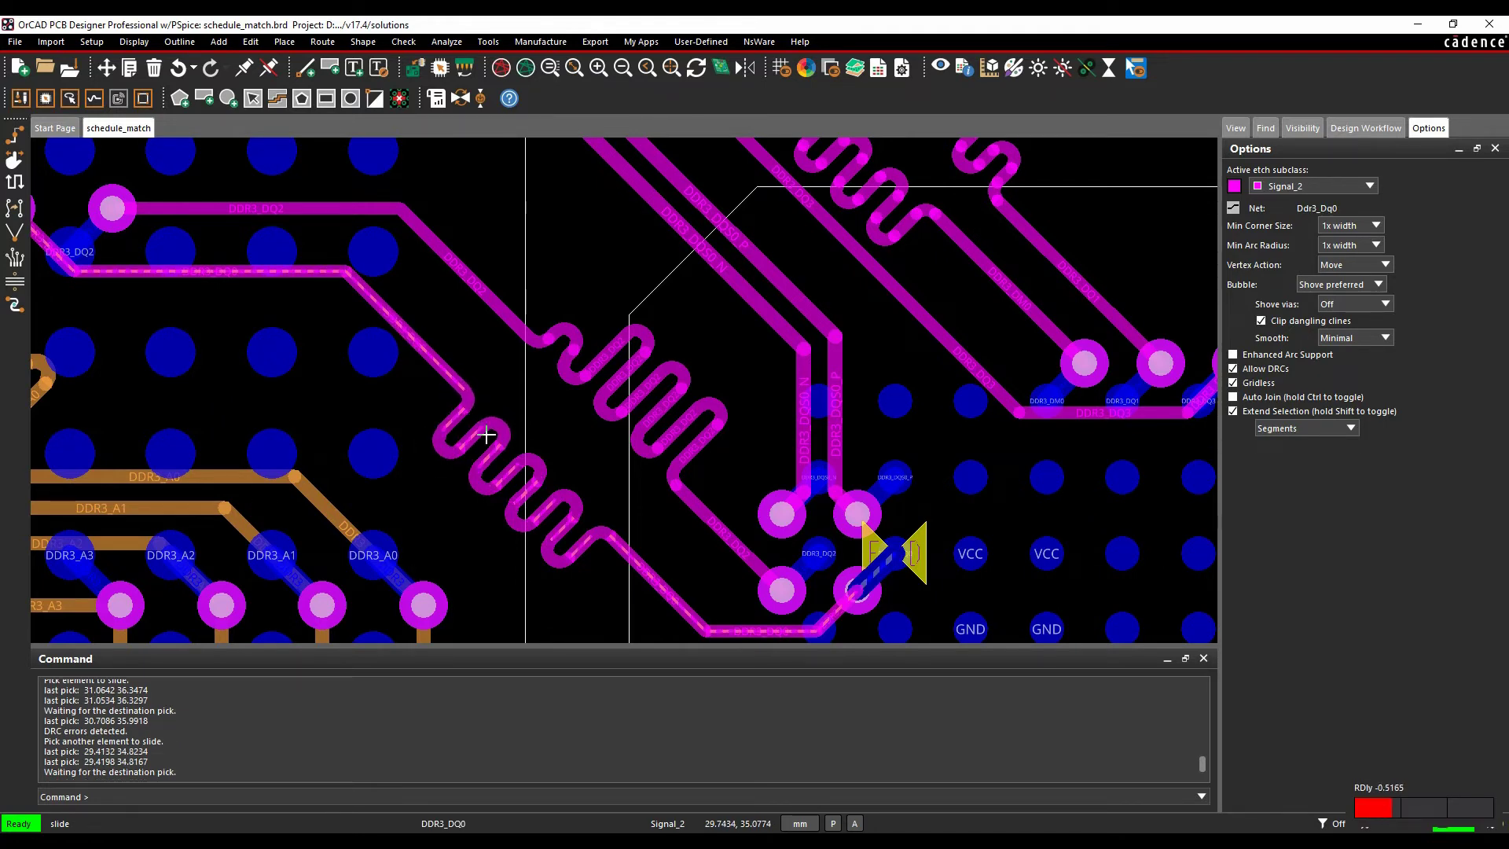
right_click(481, 409)
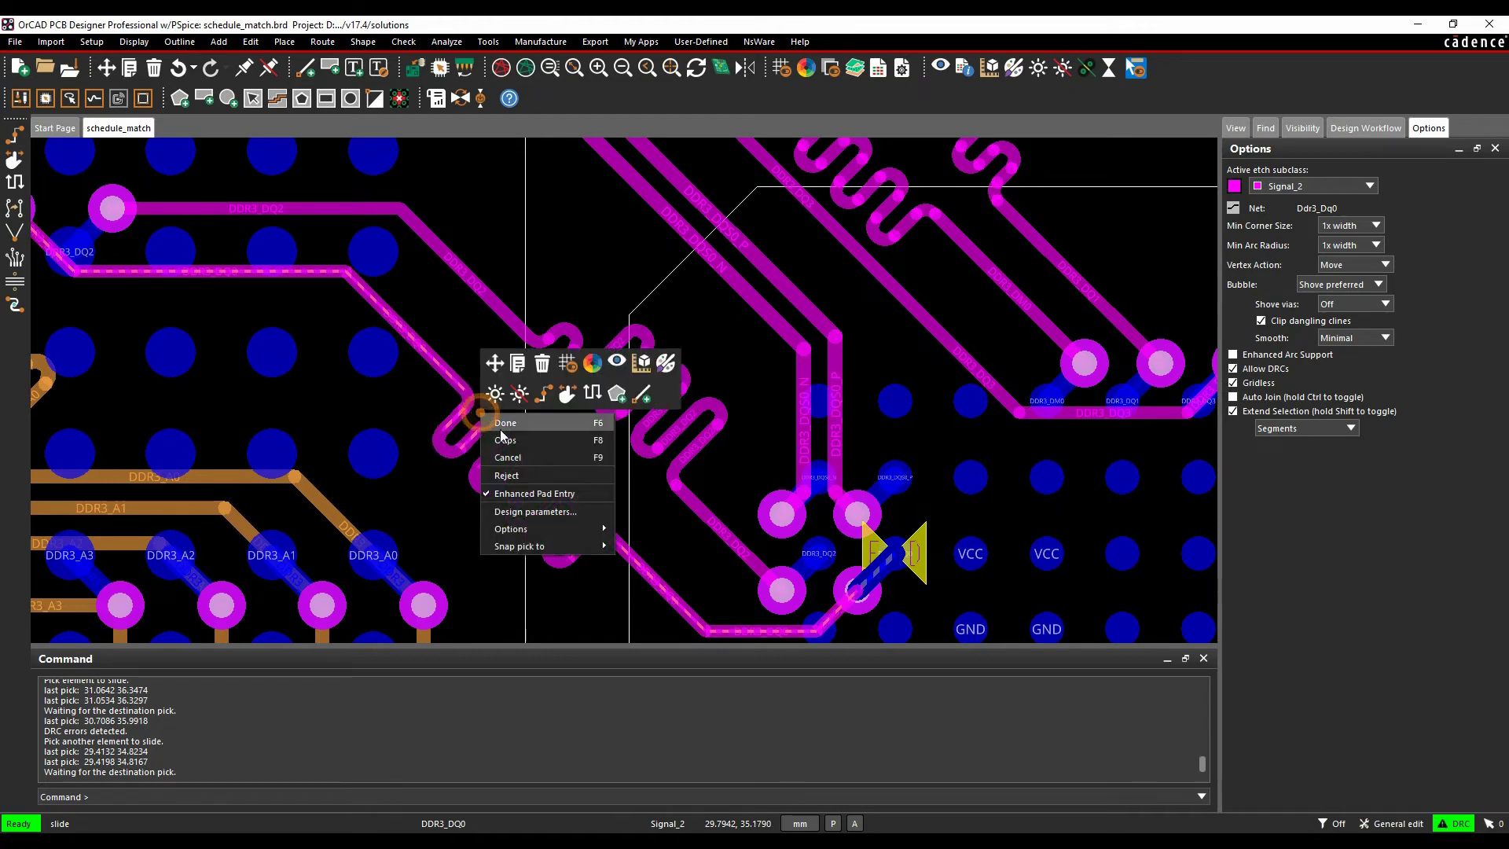
click(503, 403)
Add delay-tuning serpentines to the DDR3_DQ0 trace
click(13, 206)
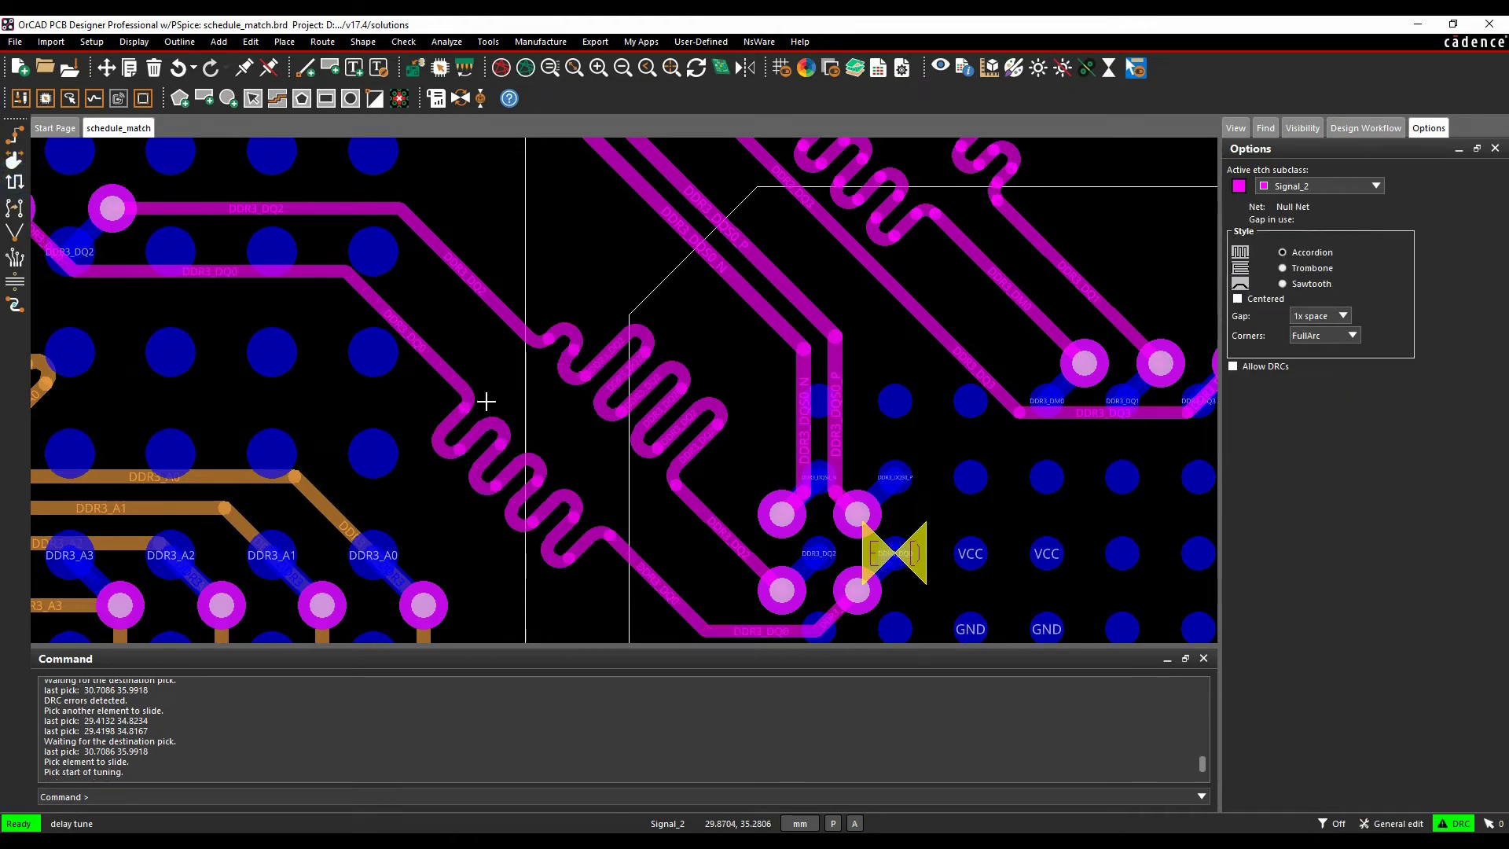
click(461, 382)
click(628, 556)
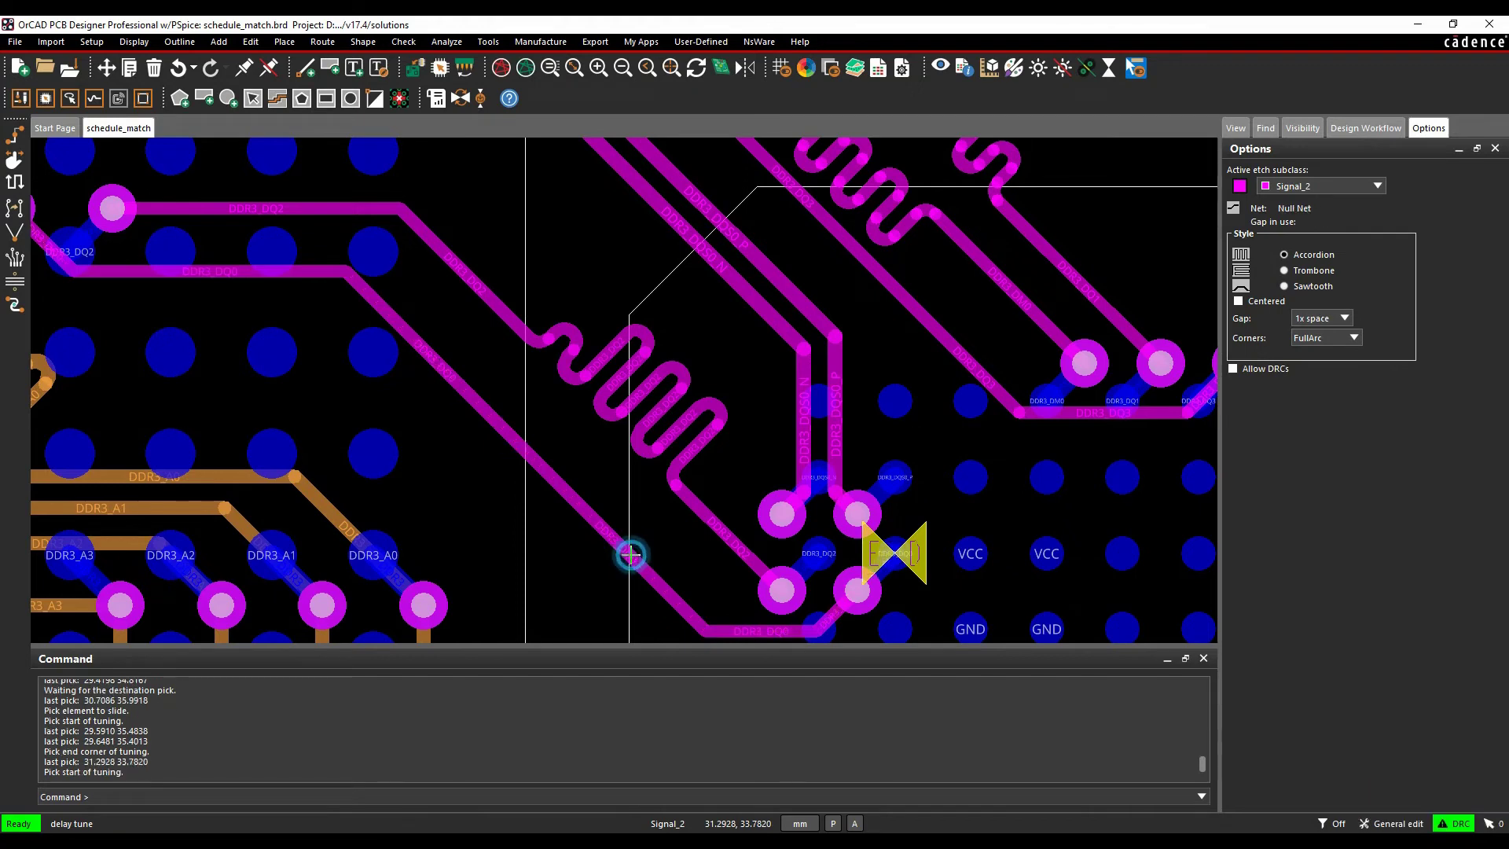
click(14, 184)
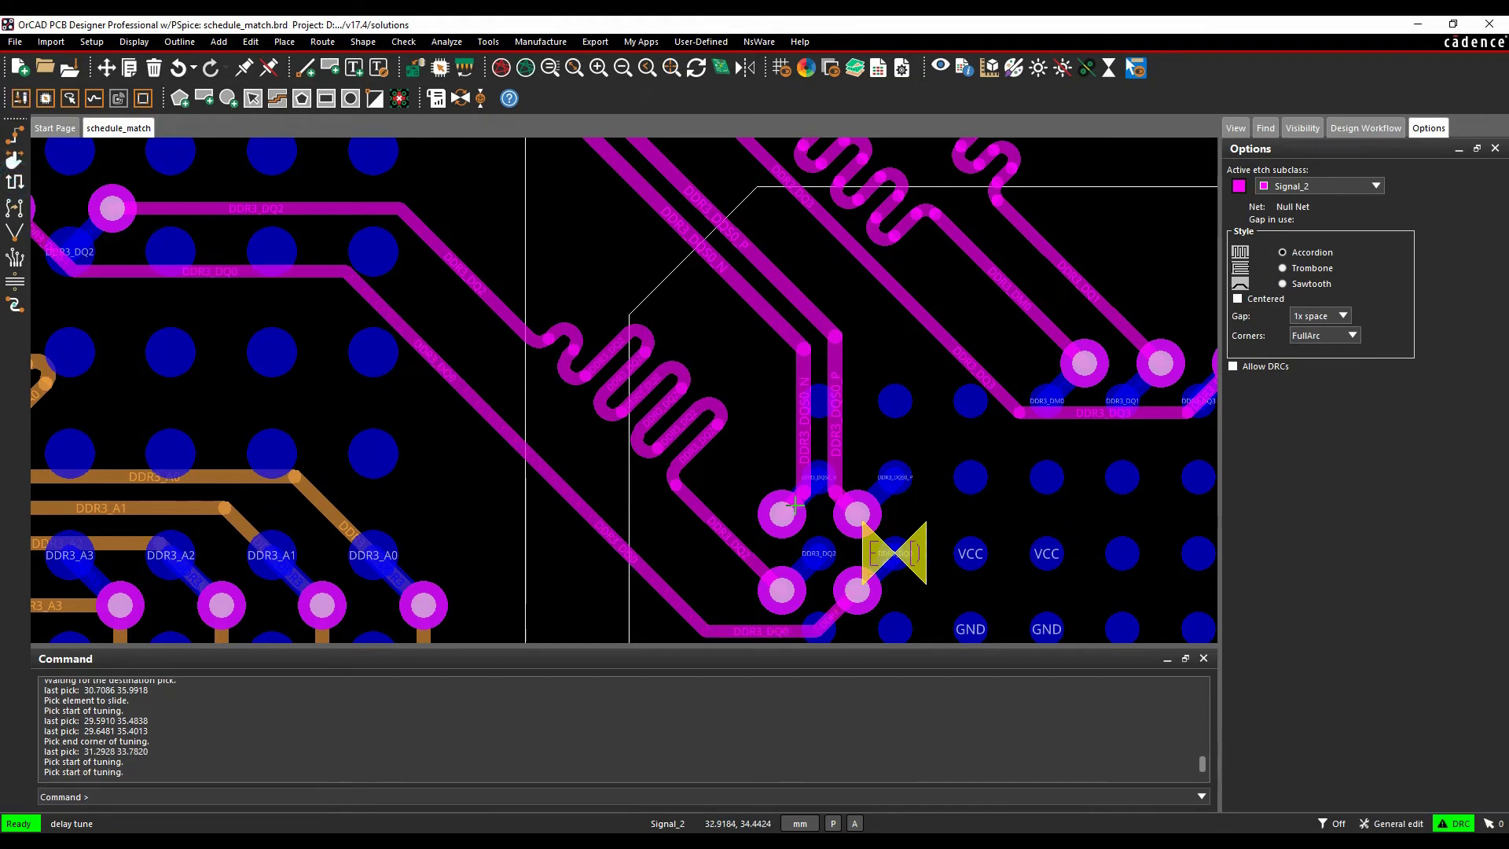
click(487, 417)
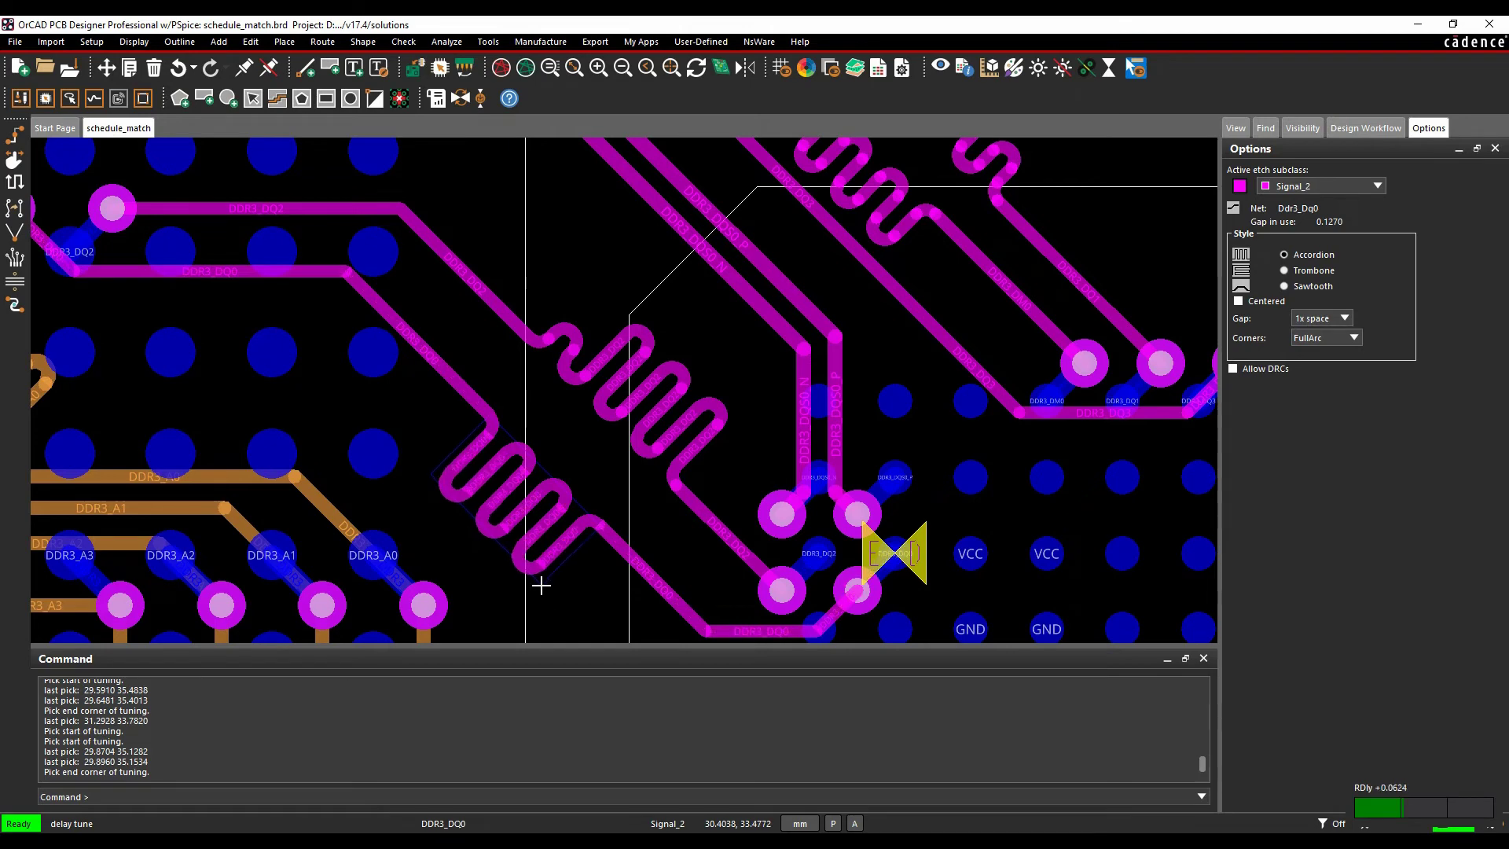
click(548, 593)
scroll(614, 363, down, 2)
scroll(430, 355, up, 4)
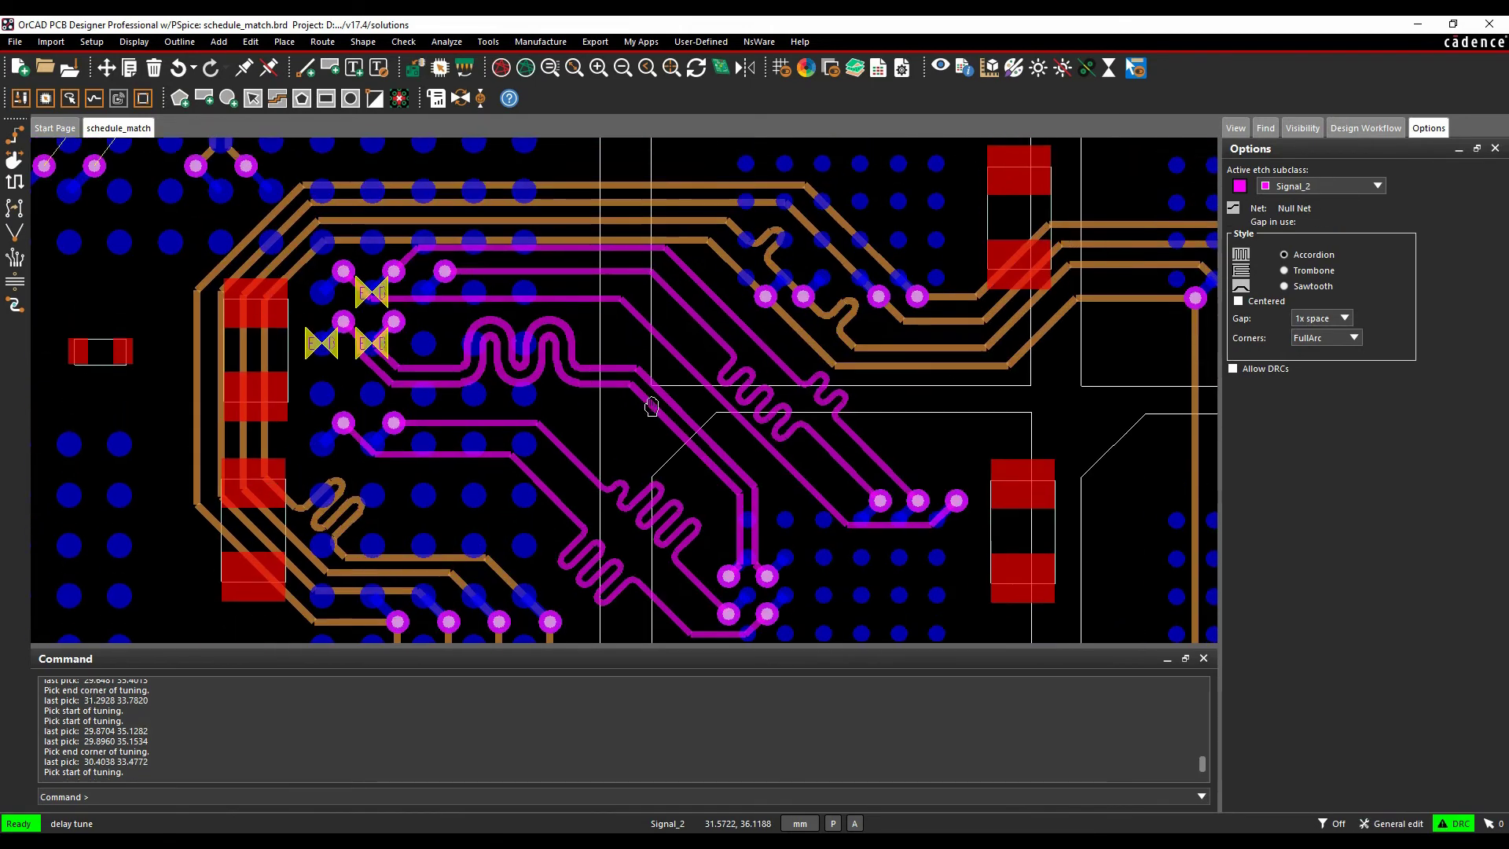
Add serpentines to DDR3_DQS0_P, DDR3_DQS0_N and DDR3_DQ1
click(470, 365)
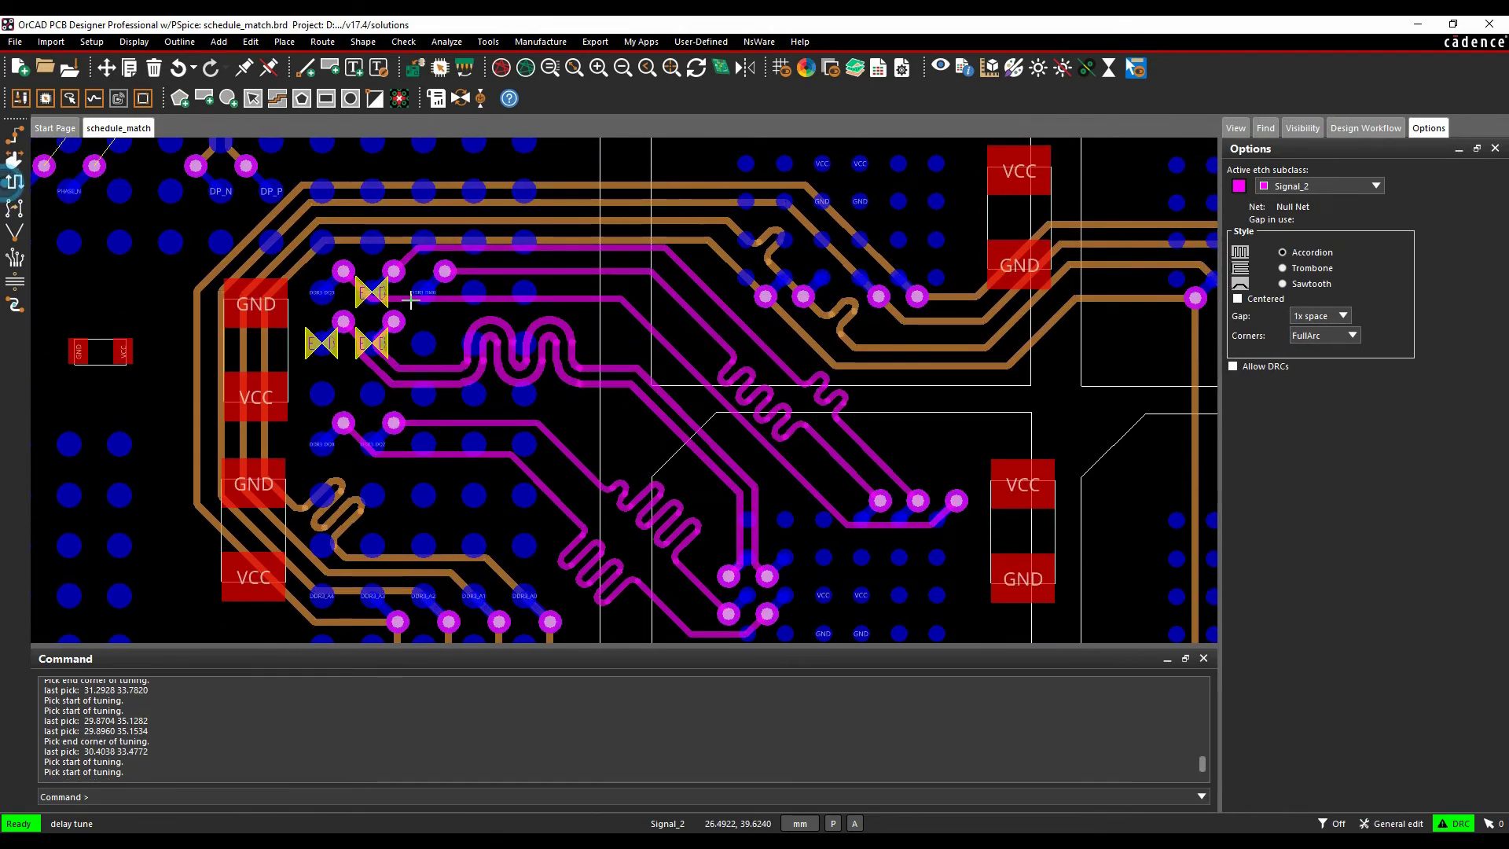
click(629, 366)
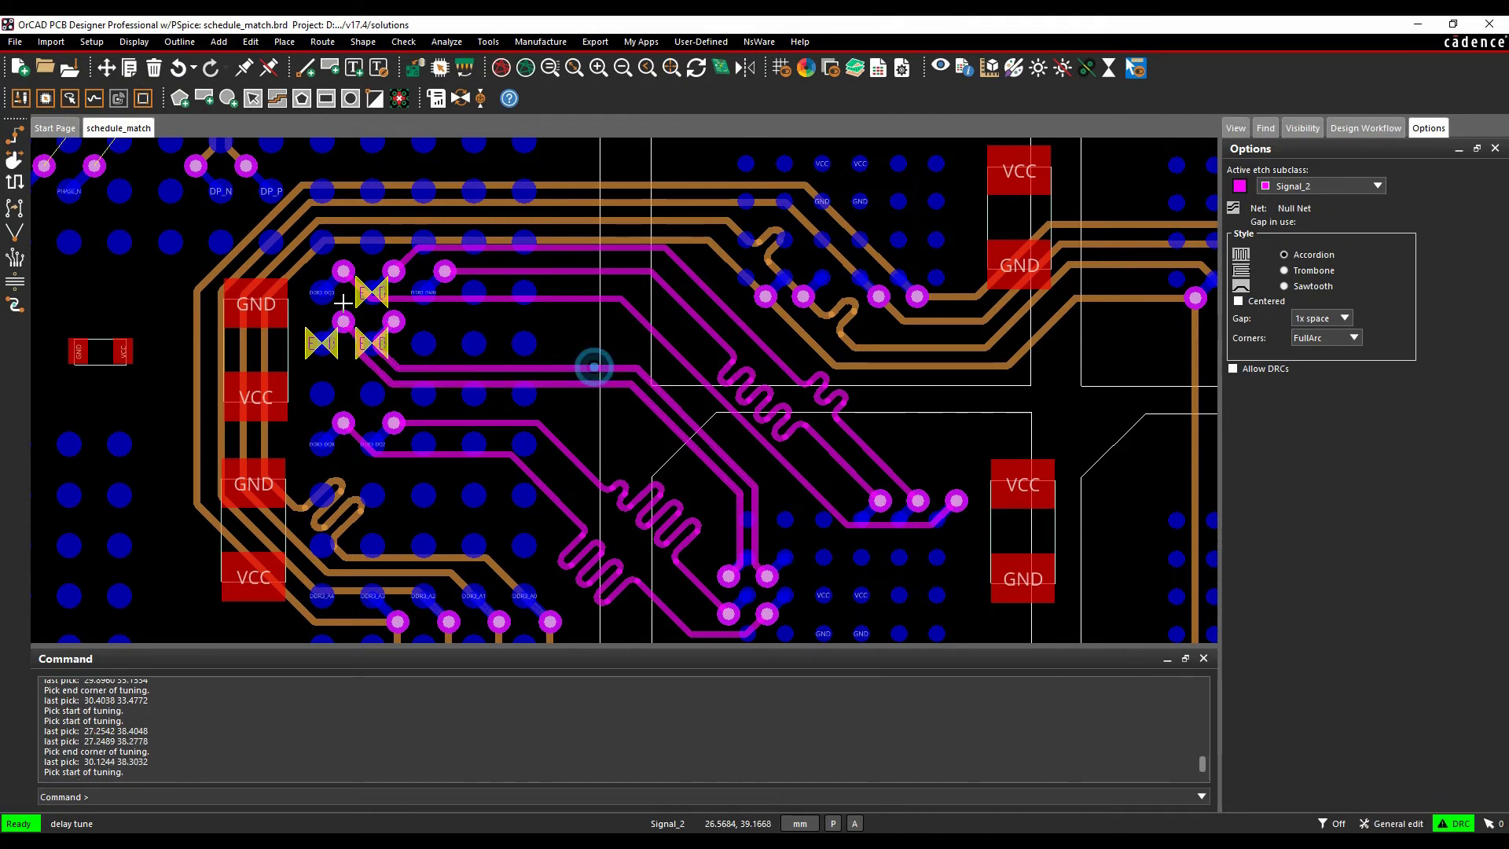
click(441, 383)
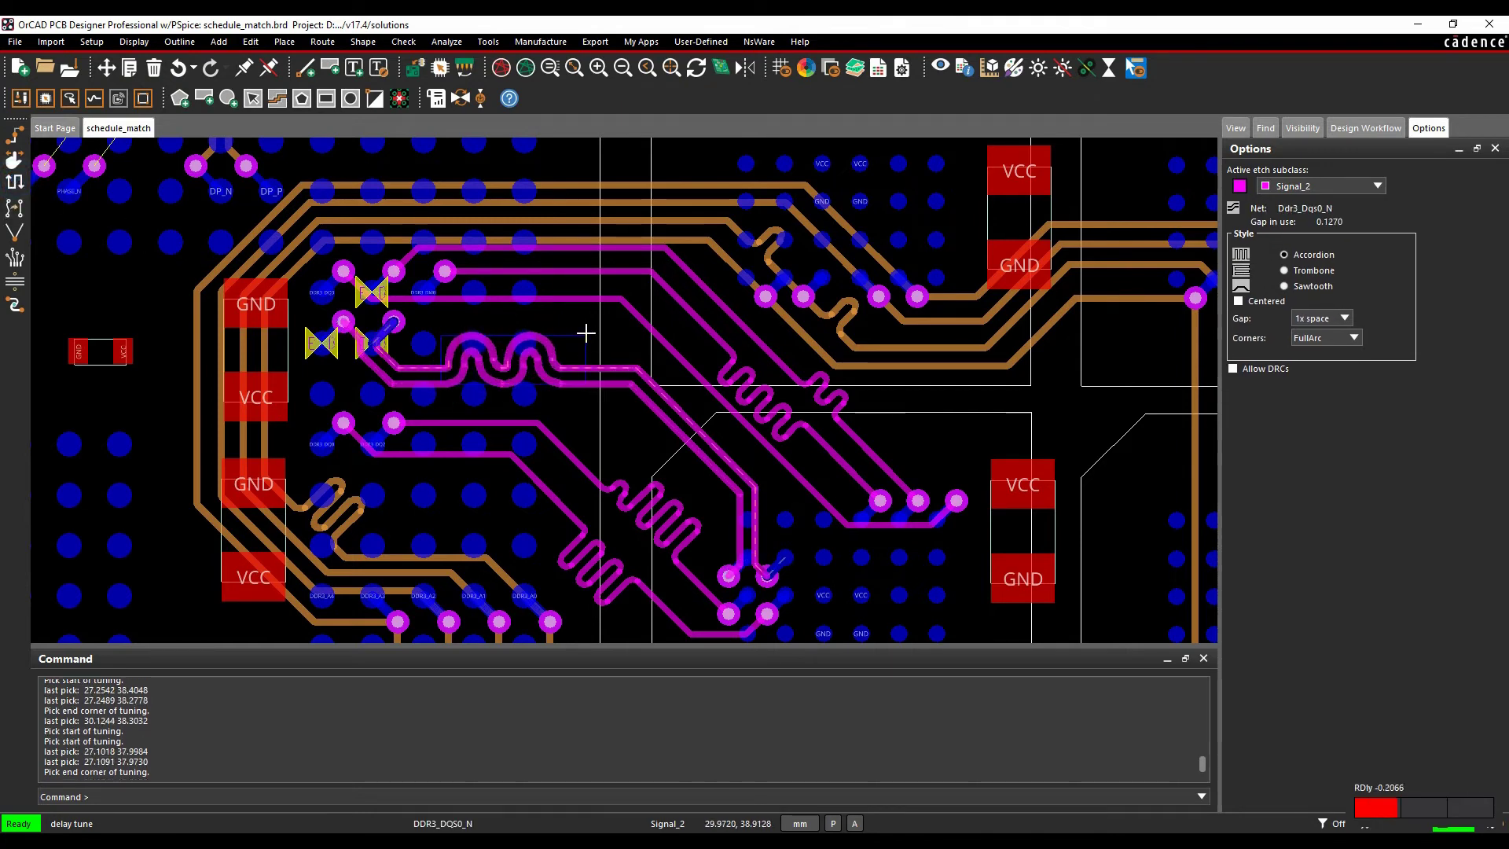
click(583, 330)
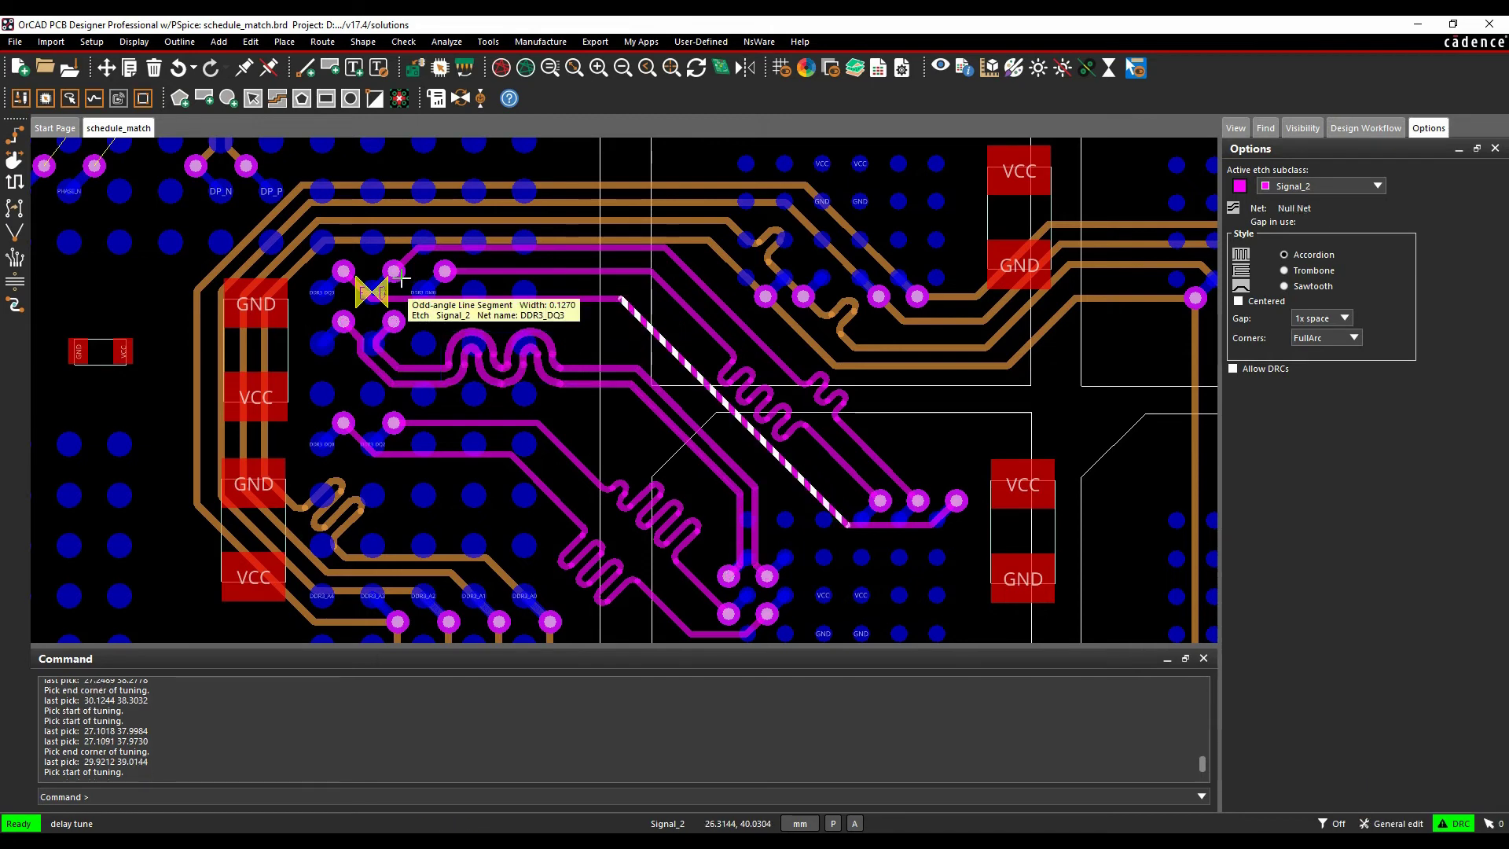
scroll(851, 389, up, 3)
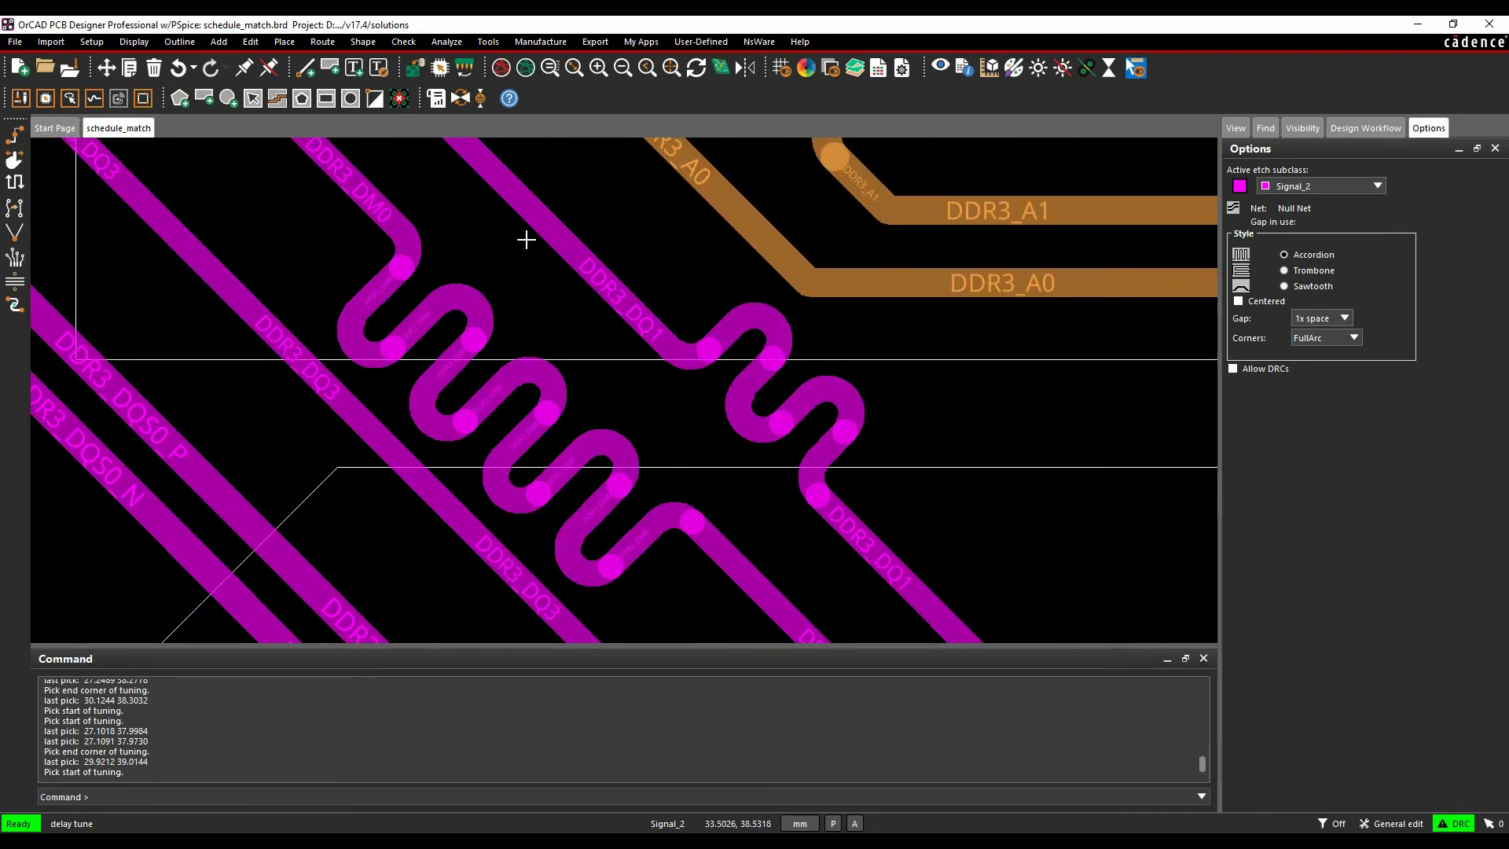
click(19, 186)
click(912, 573)
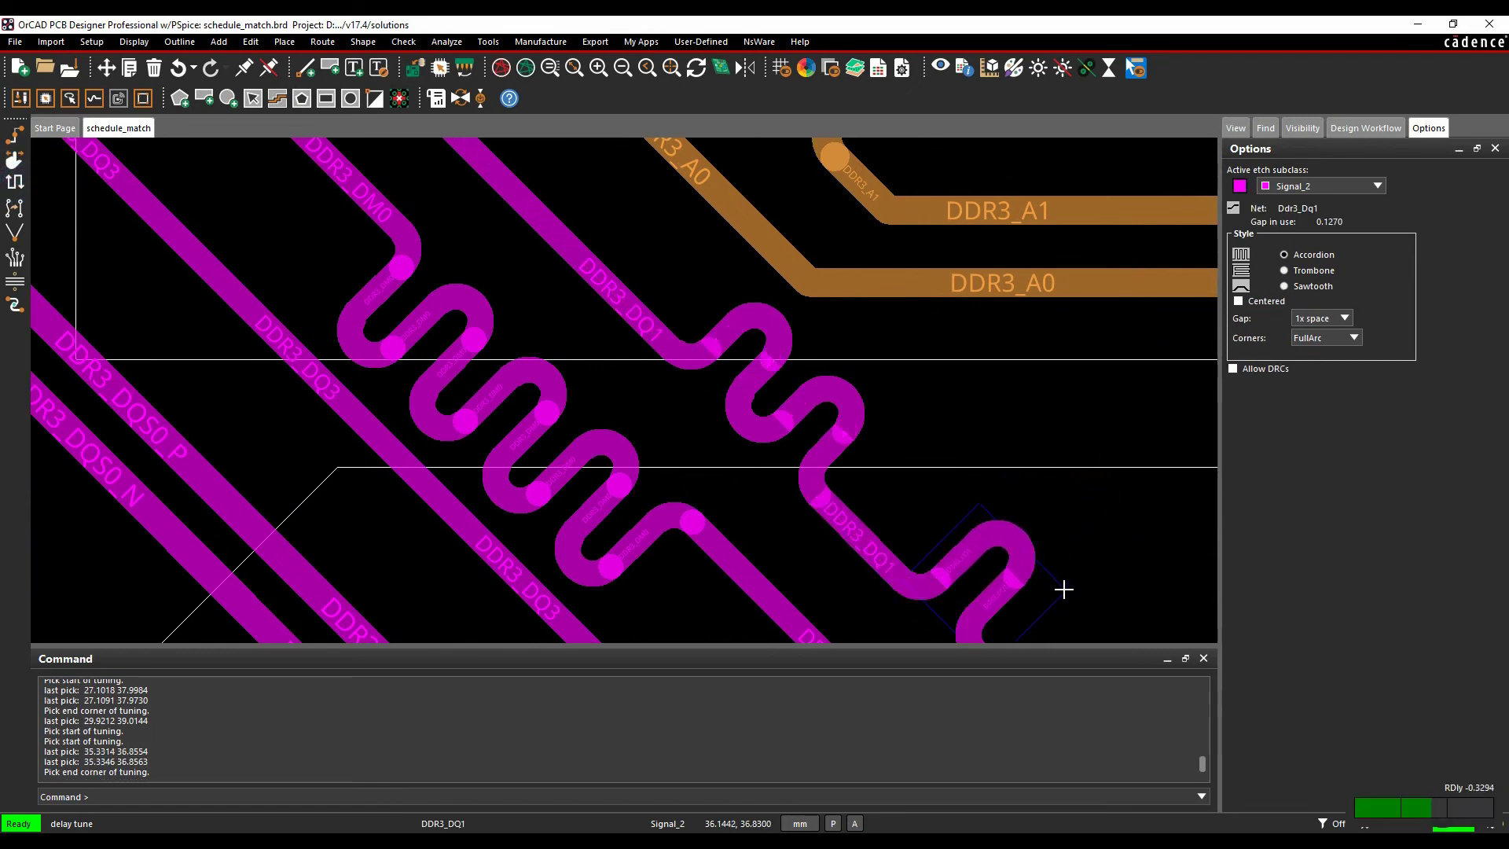
click(1050, 599)
scroll(849, 456, down, 5)
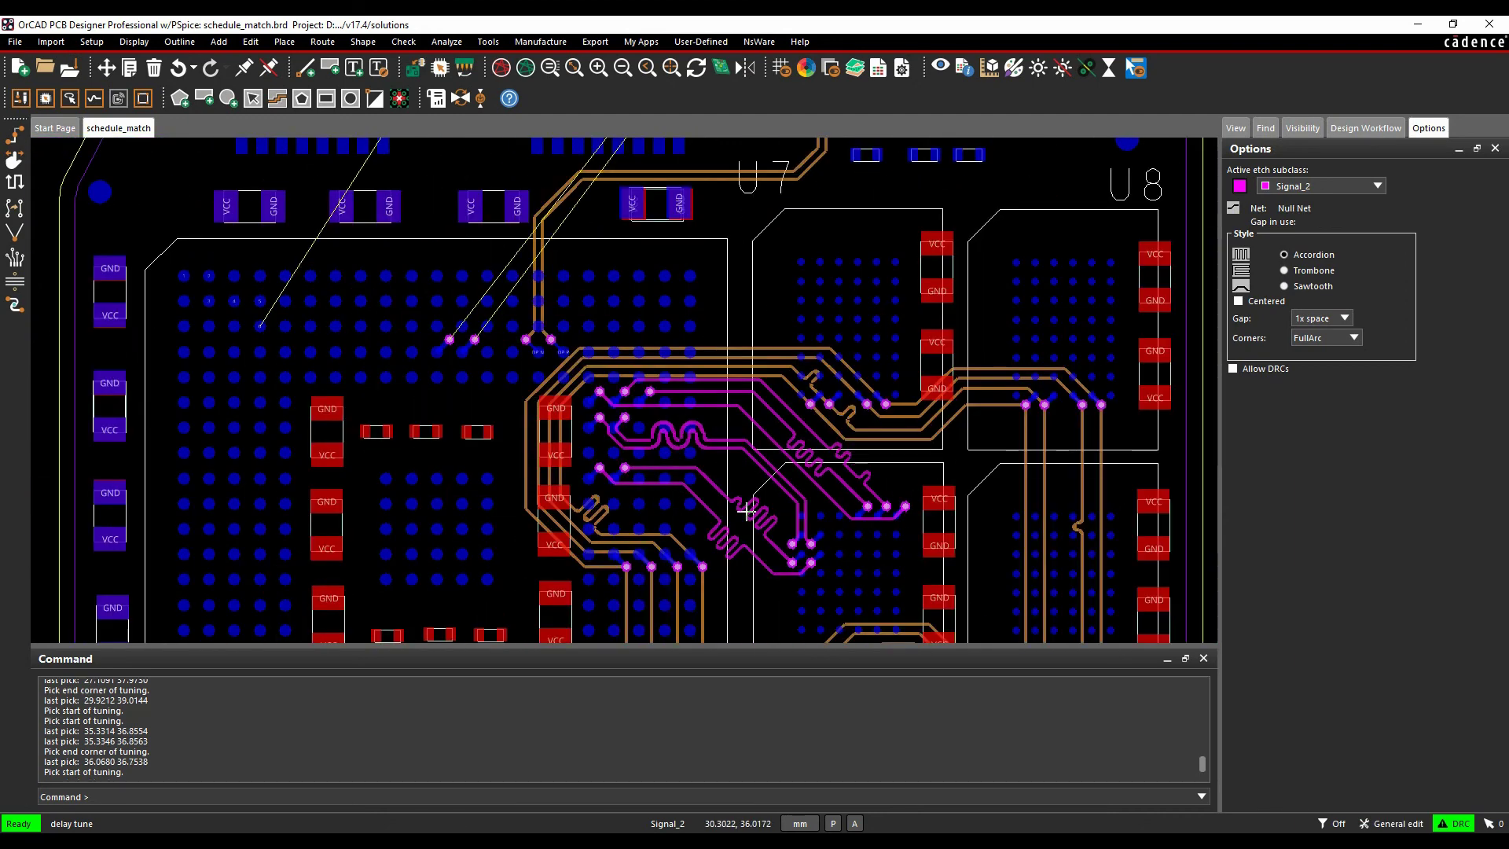
Reopen Constraint Manager and re-analyze the design to confirm BYTELANE0 margins pass
click(878, 71)
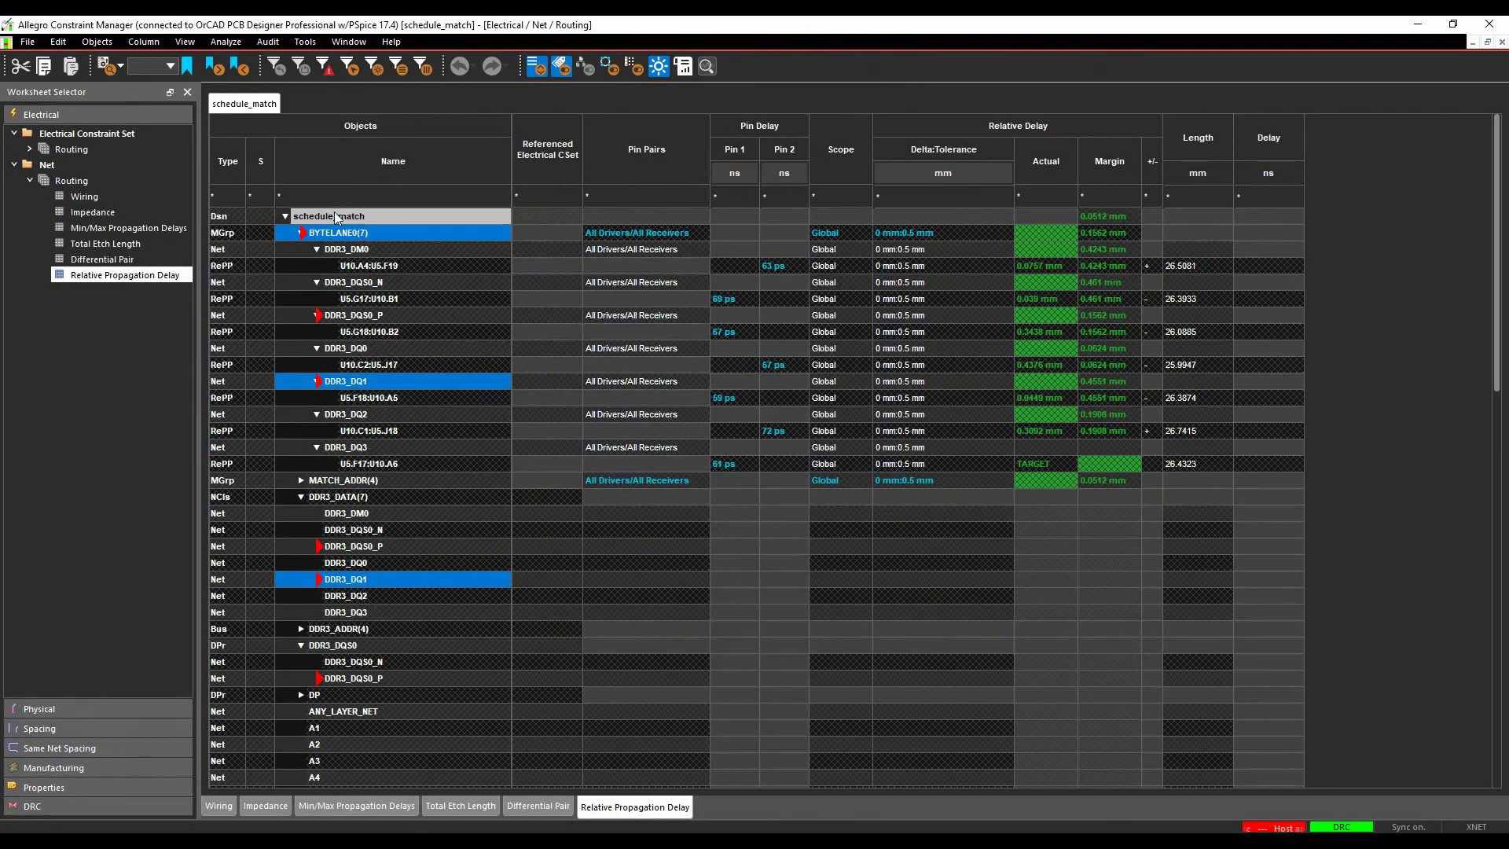
right_click(336, 218)
click(371, 222)
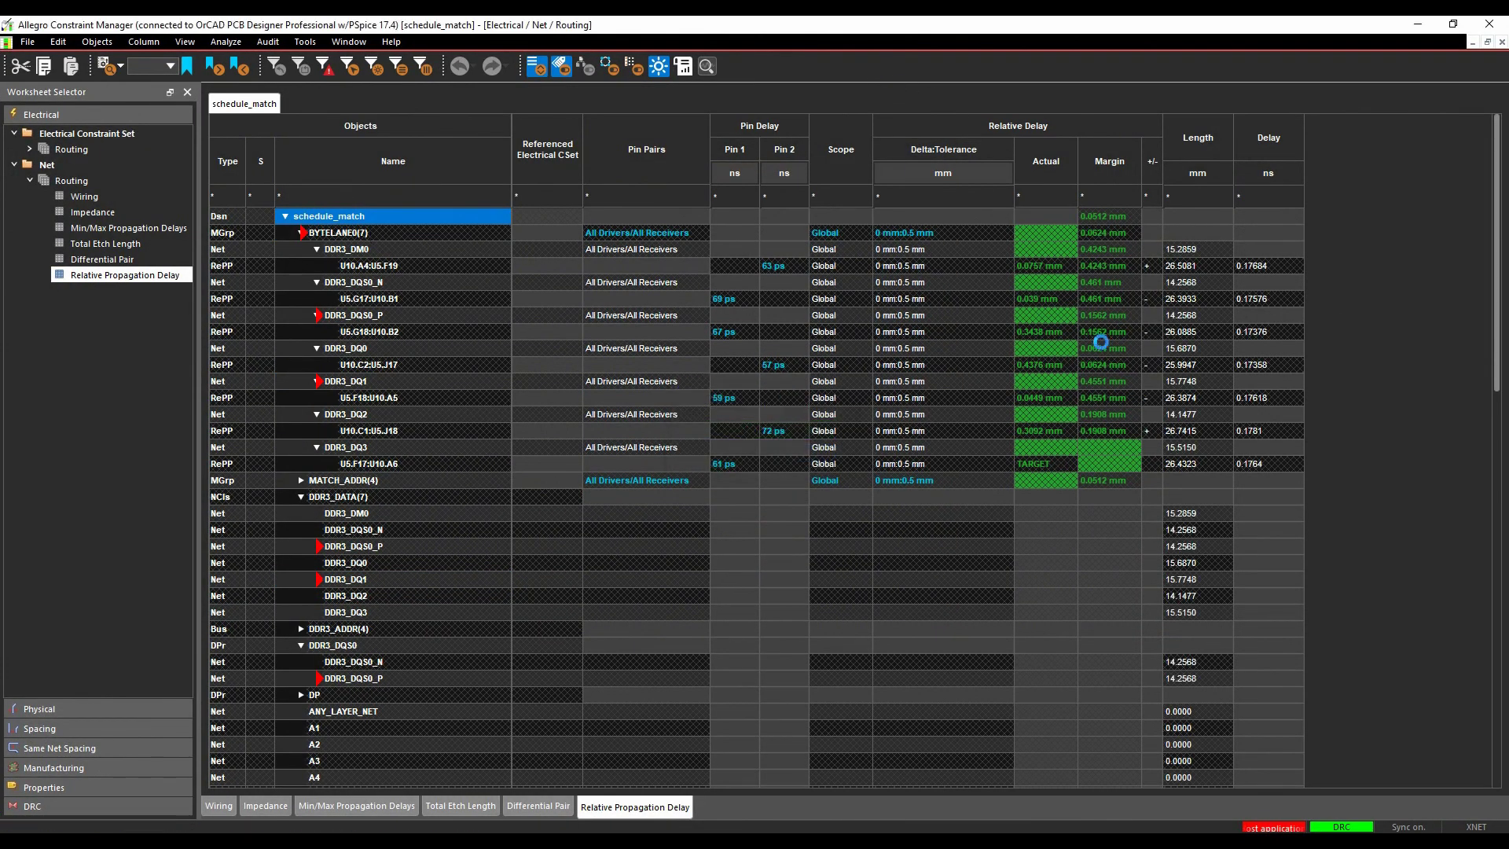